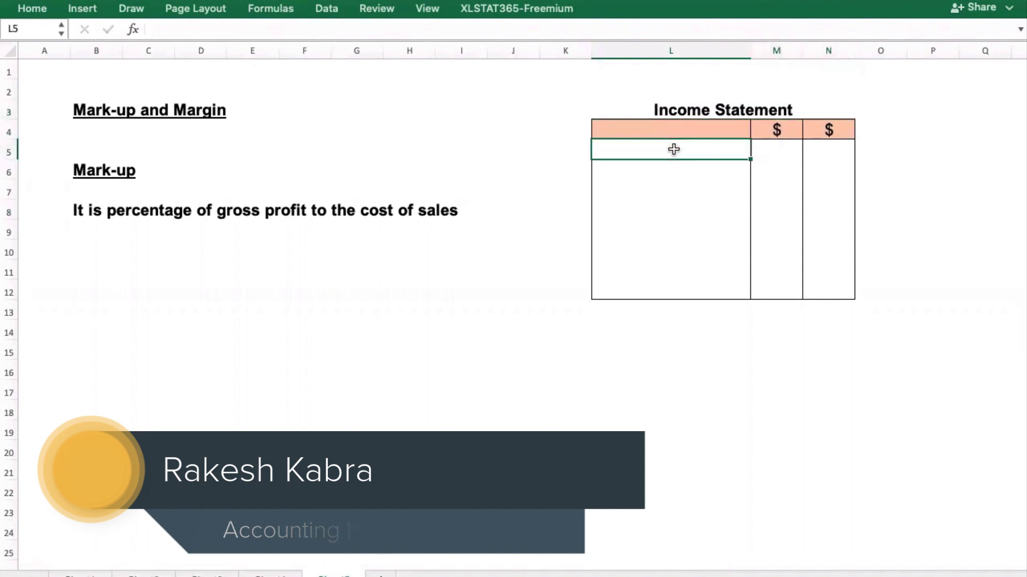
Enter Revenue 12000 and Less: Cost of Sales 8000 in the Income Statement.
key(Tab)
key(Tab)
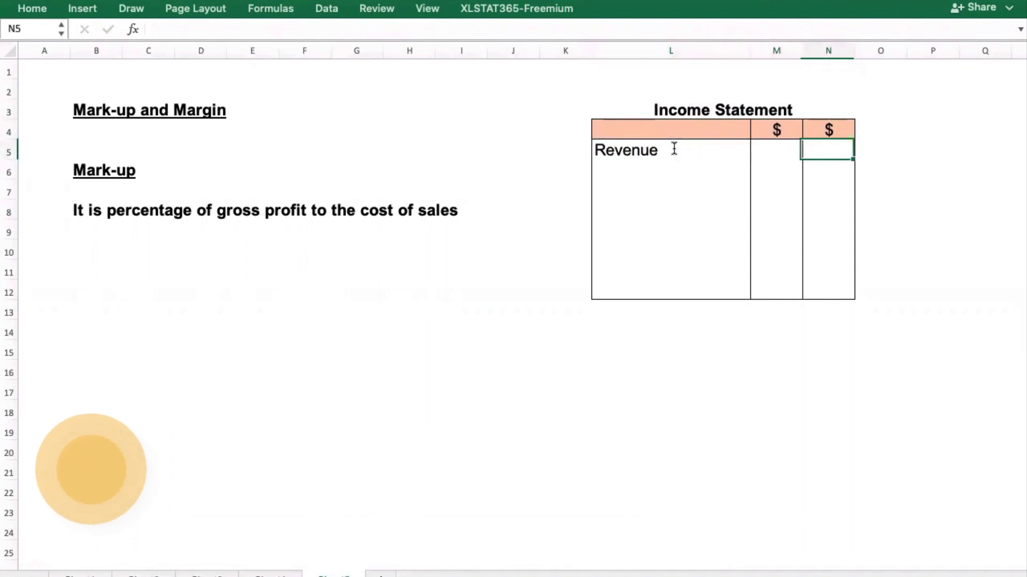
text(12000)
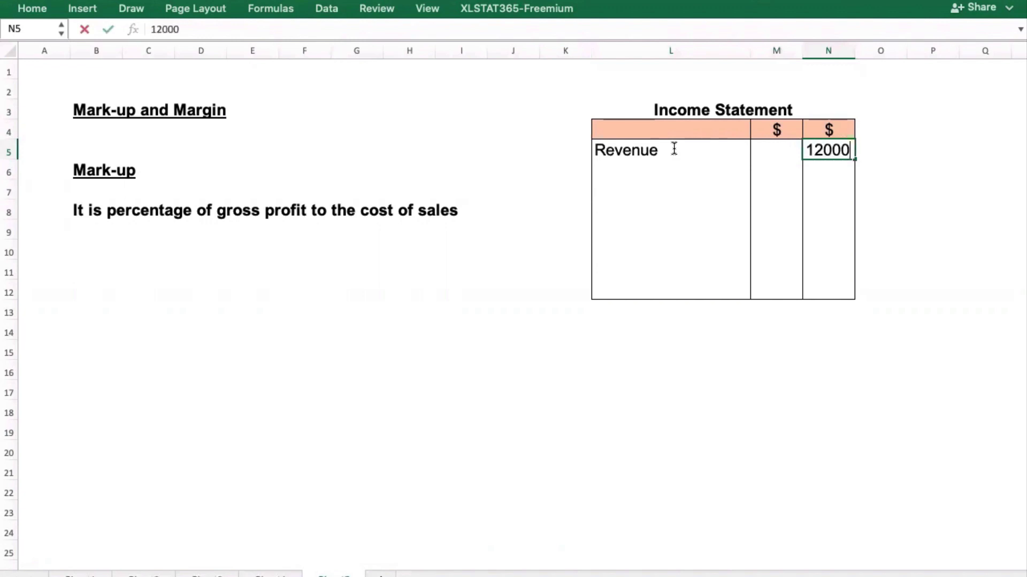
key(Return)
text(Le)
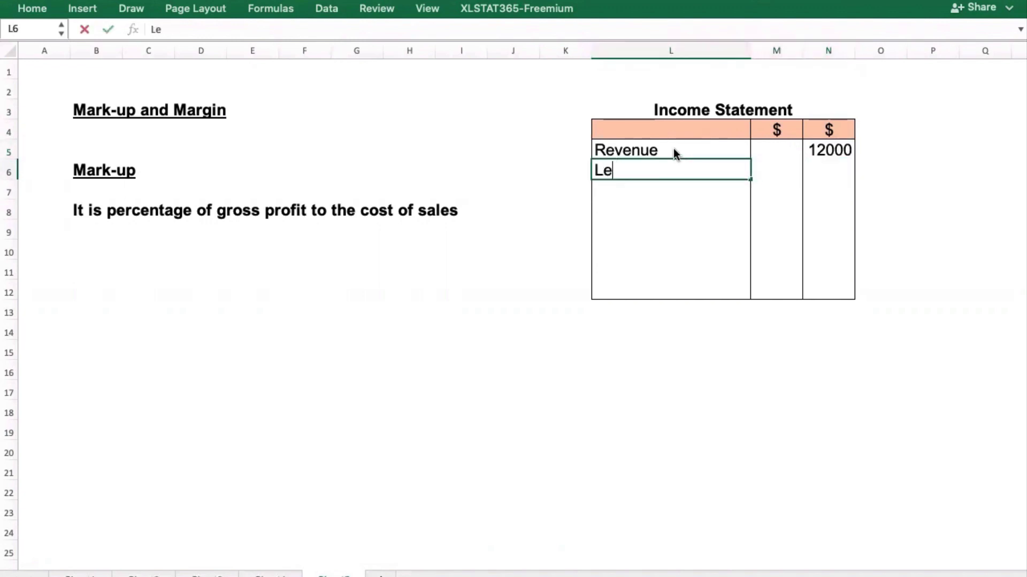
text(ss: Cost of )
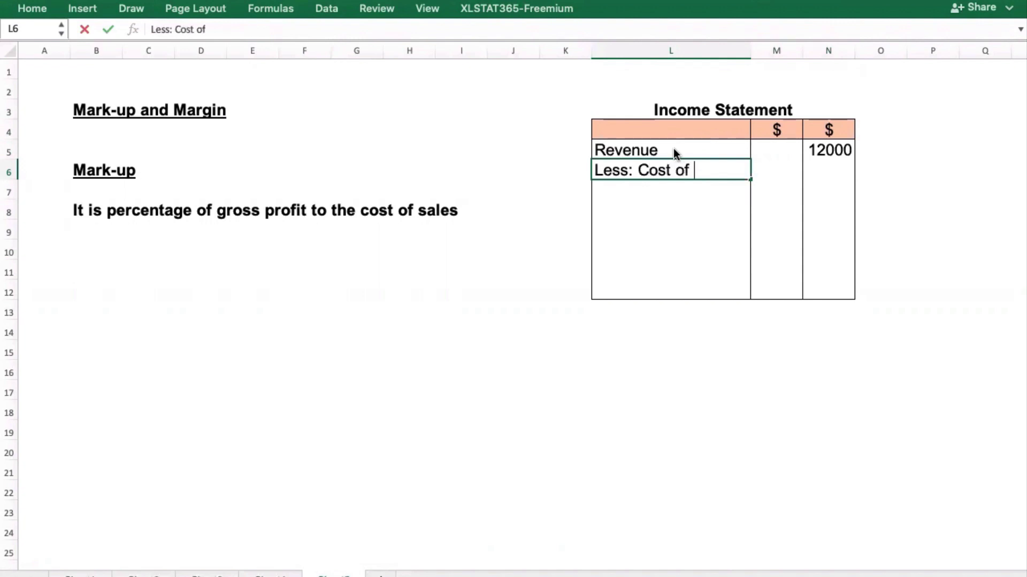
text(Sales)
key(Tab)
key(Tab)
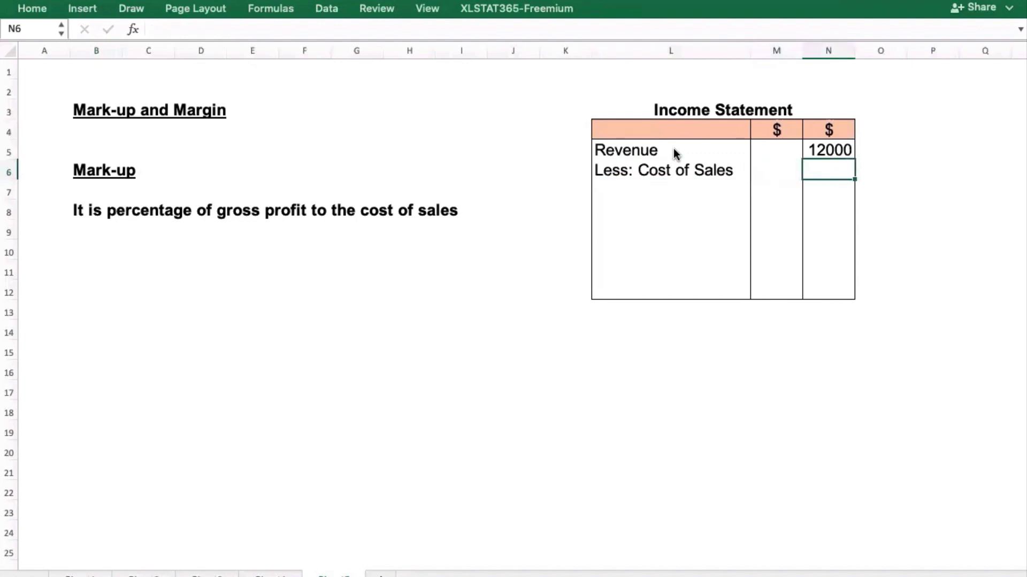
text(8000)
key(Return)
Compute gross profit 4000 with =N5-N6 in N7 and underline the 8000.
text(=N5-N6)
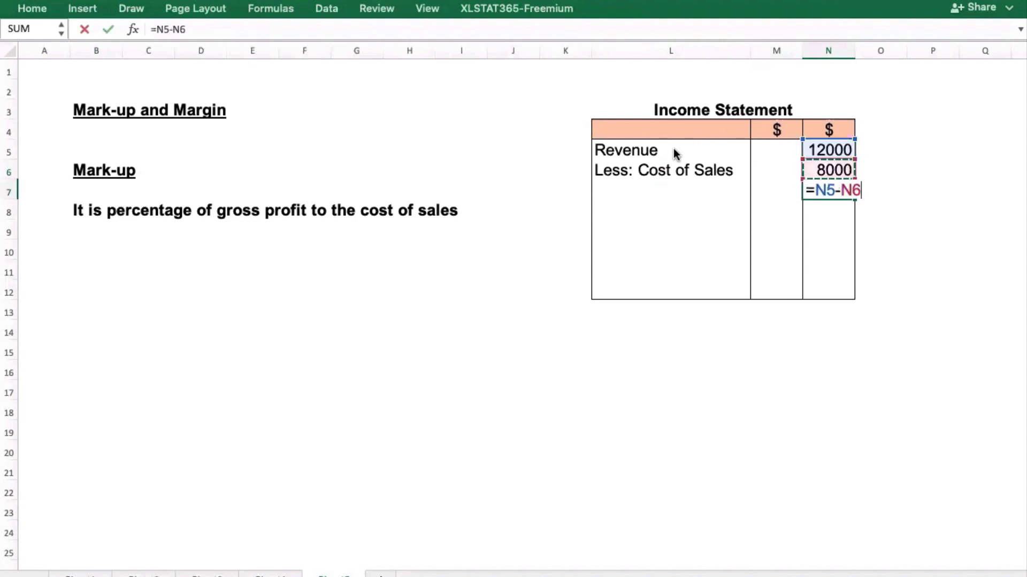
key(Return)
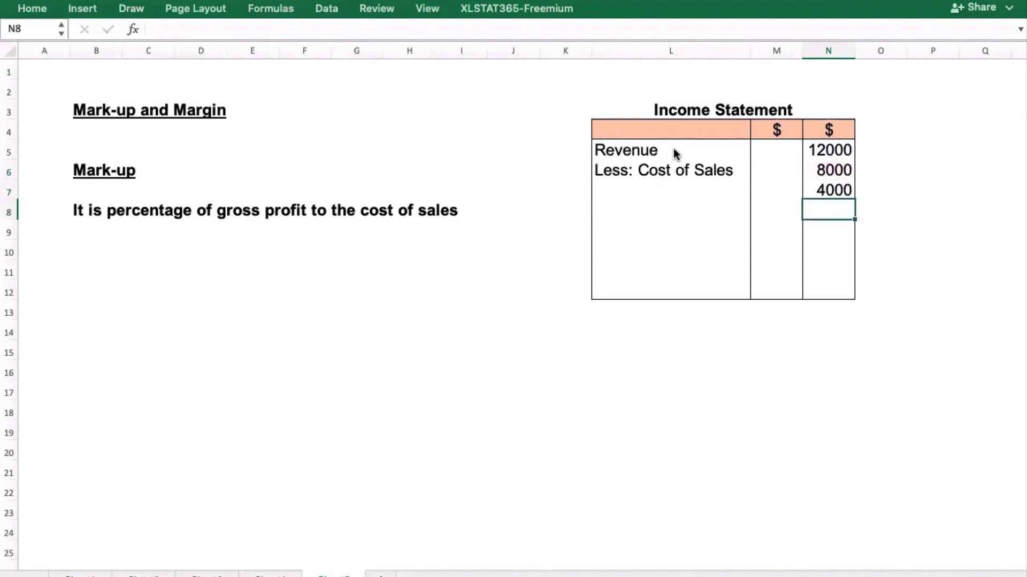
key(Up)
key(Up)
key(ctrl+u)
key(Down)
key(Left)
key(Left)
Label the 4000 row Gross Profit and add an underlined Less: Expenses heading.
text(Gro)
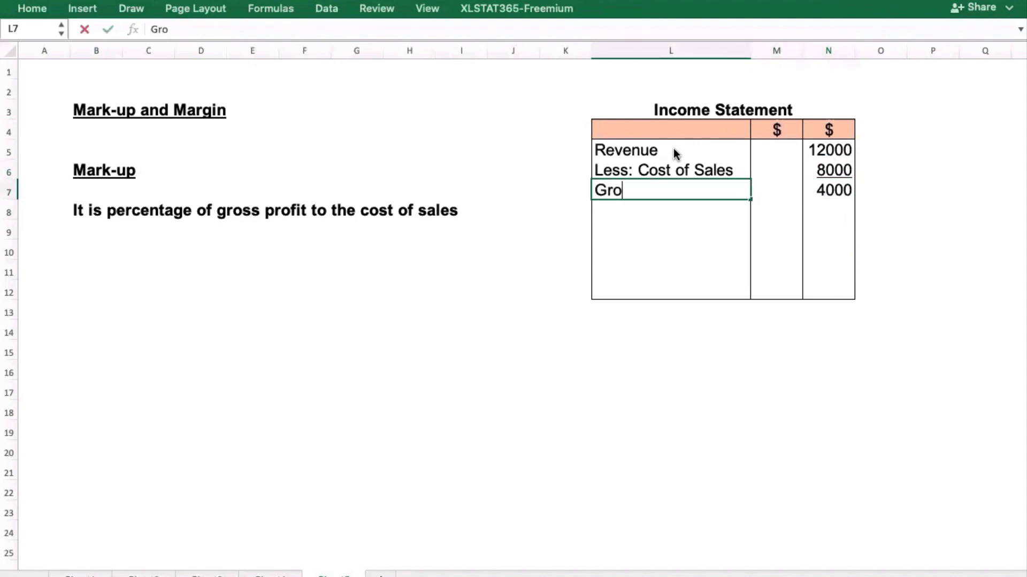
text(ss Profit)
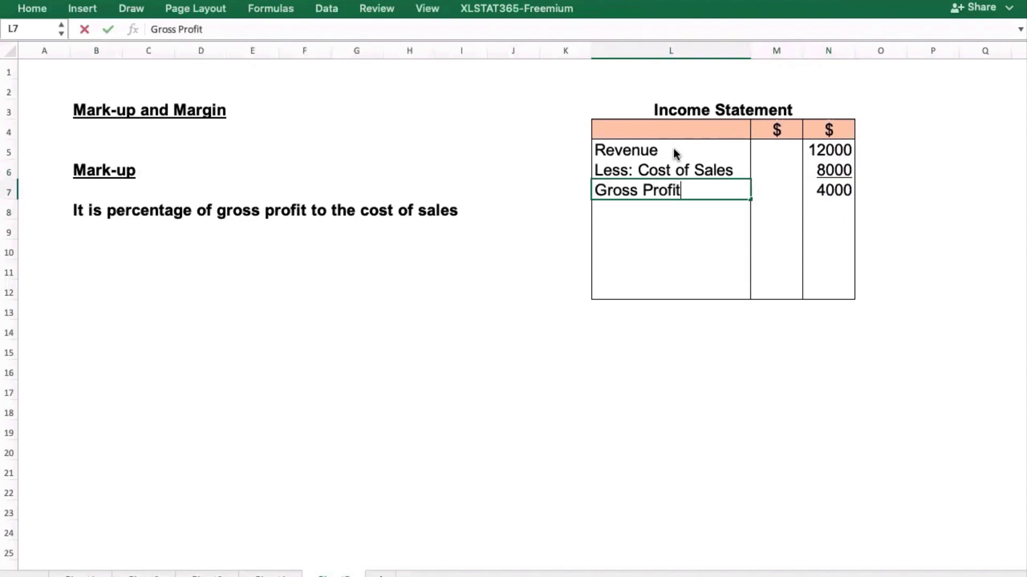
key(Tab)
key(Return)
key(Up)
key(Down)
text(Less: )
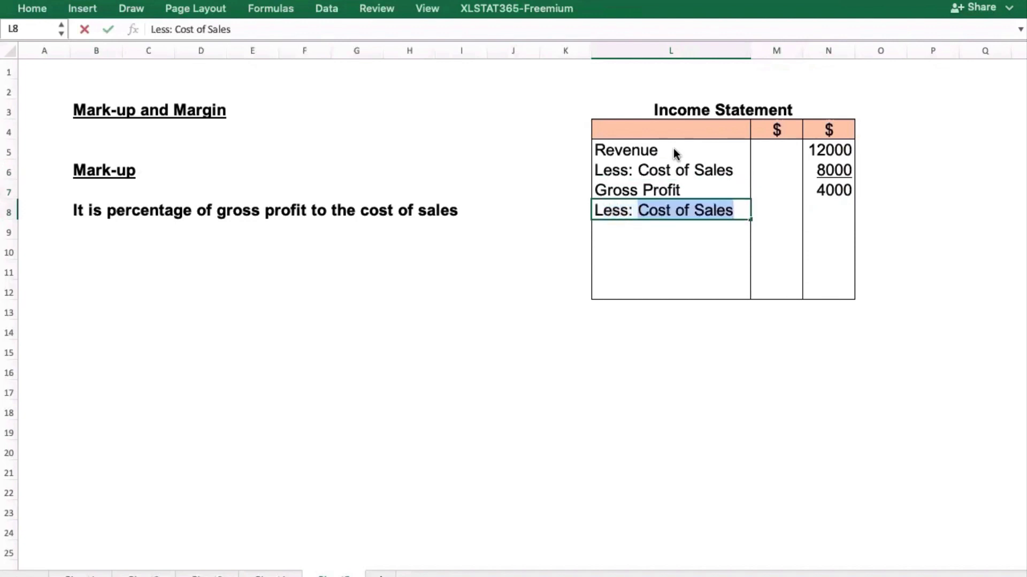
text(Expenses)
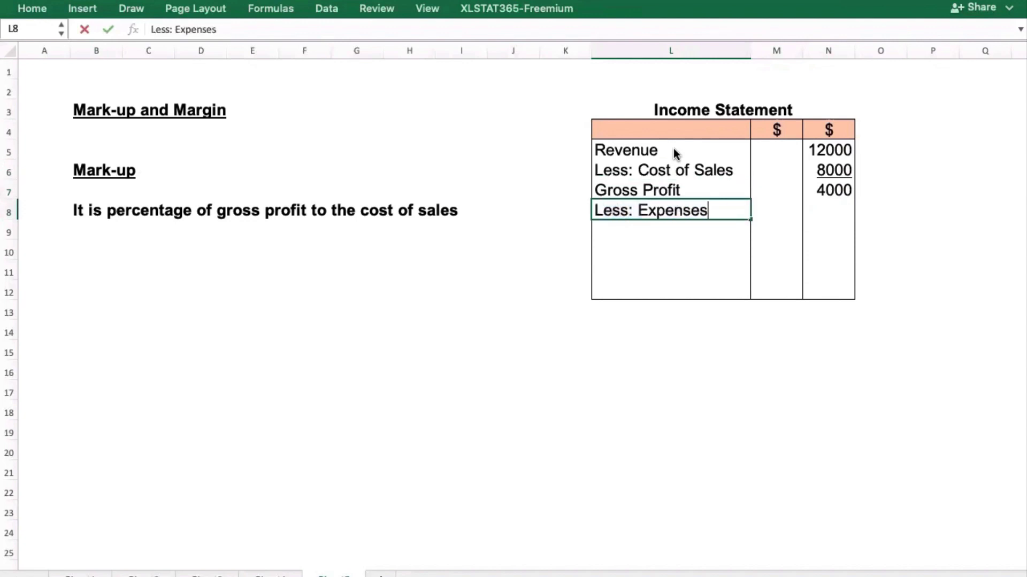
key(Return)
key(Up)
key(super+u)
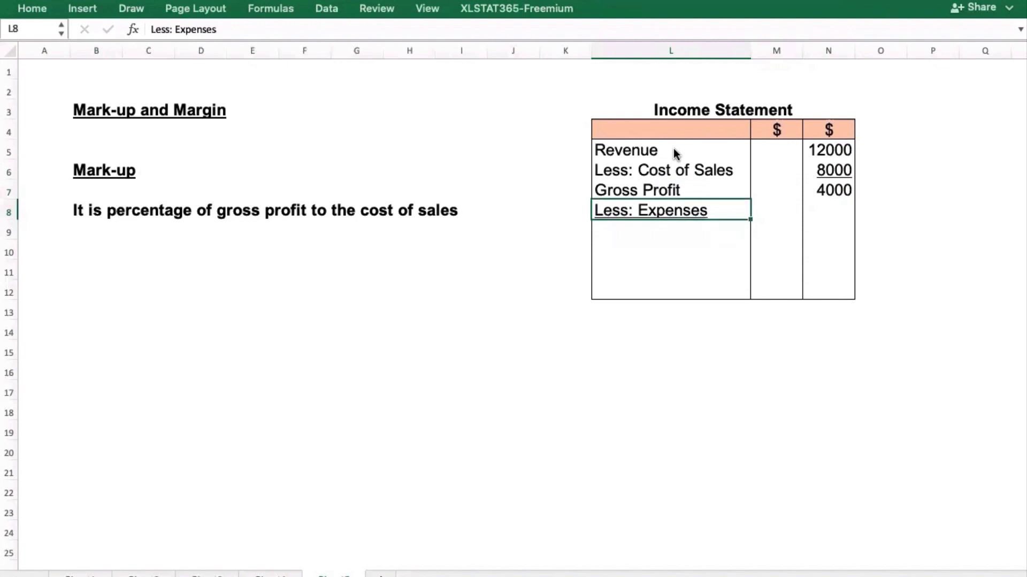
key(Down)
List the expenses Salary 1200 and Advertisement 800.
text(Salary)
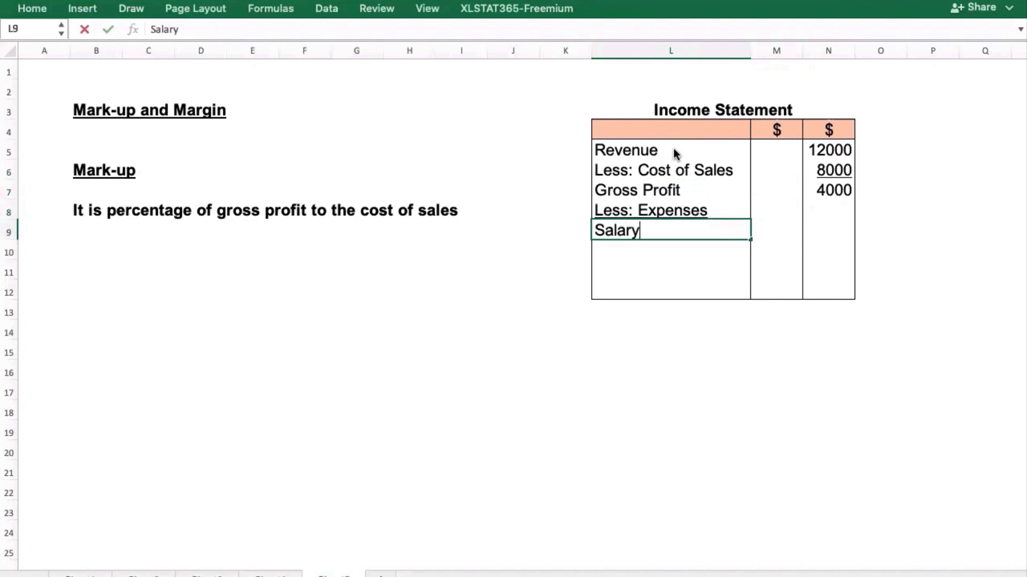
key(Return)
text(A)
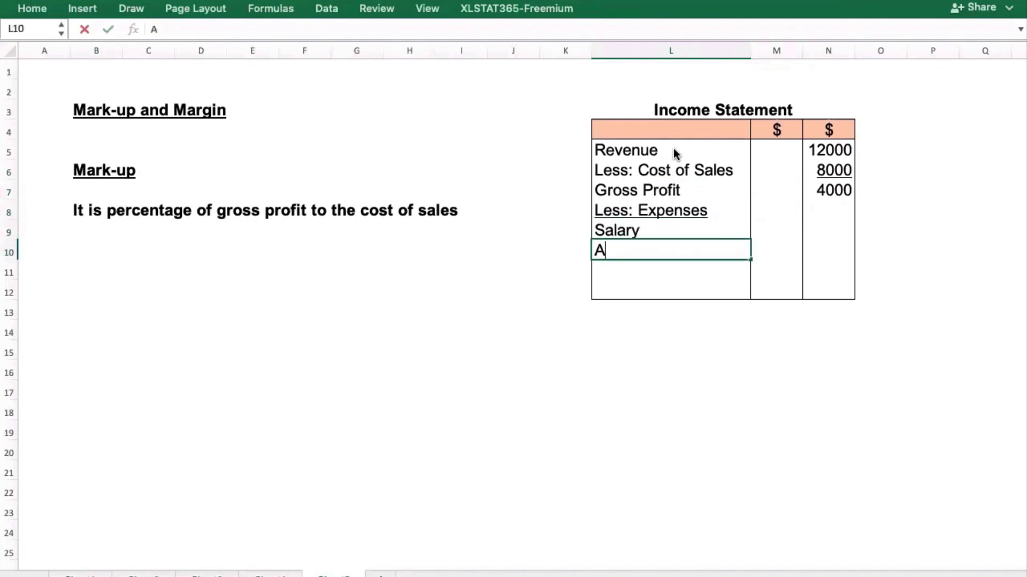
text(dvertisement)
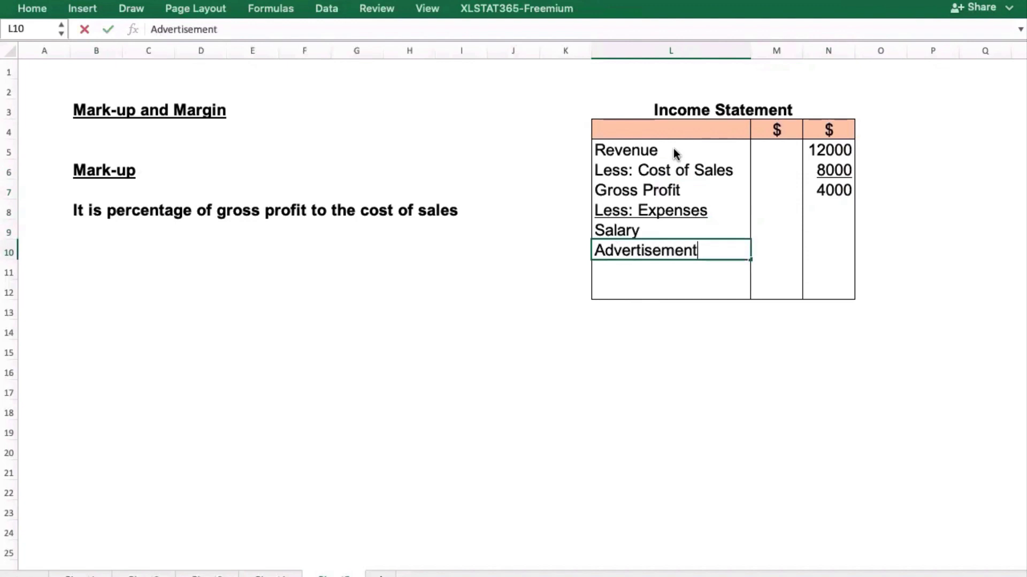
key(Tab)
key(Up)
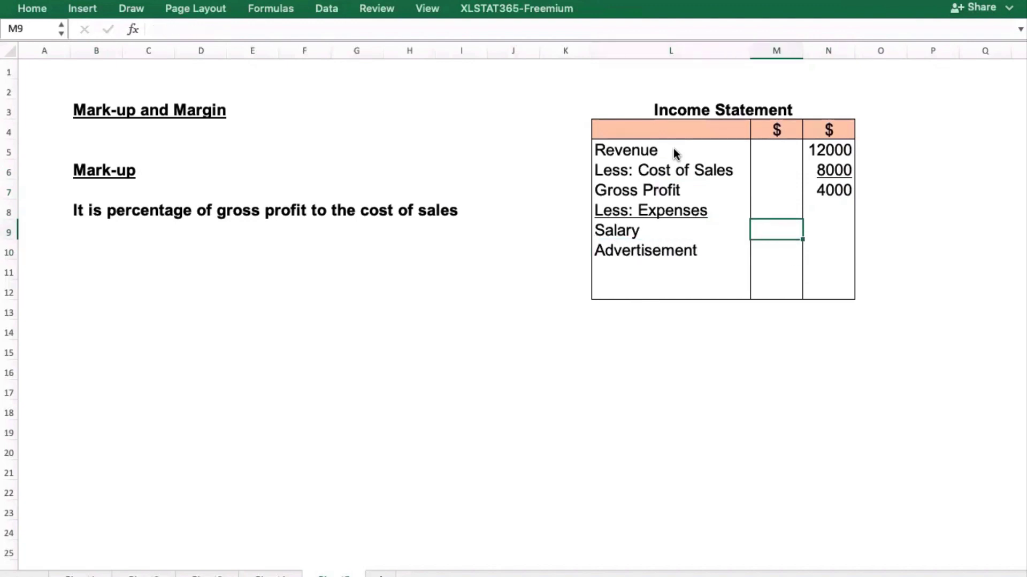
text(1200)
key(Return)
text(800)
key(Tab)
Enter the 2000 expenses total and add a bottom border under M10:N10.
text(2000)
drag(770, 247, 834, 250)
click(24, 10)
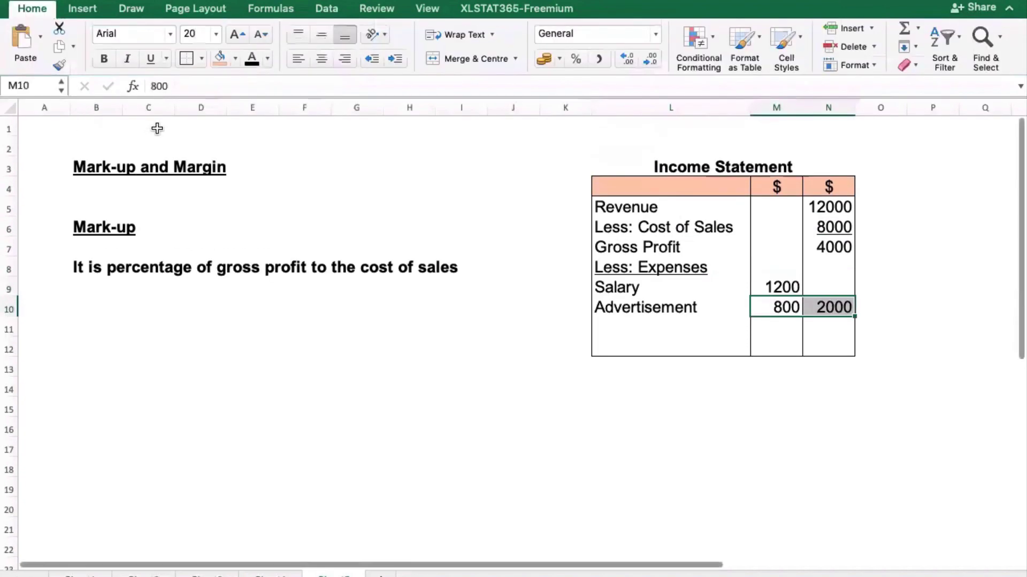
click(201, 59)
click(215, 100)
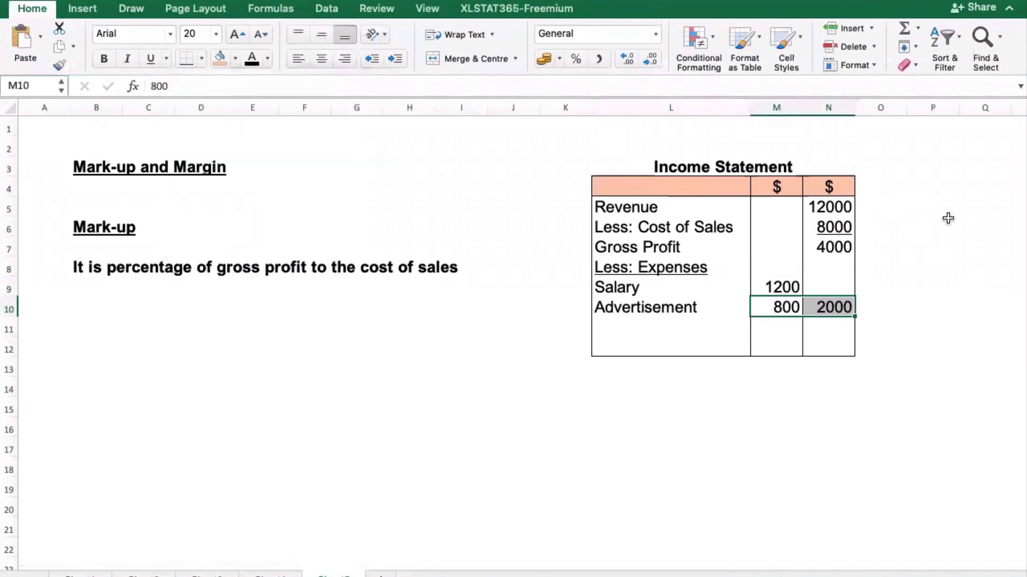
click(1009, 8)
Calculate net profit with =N7-N10 in N12 and start the Net Profit label in L12.
click(838, 289)
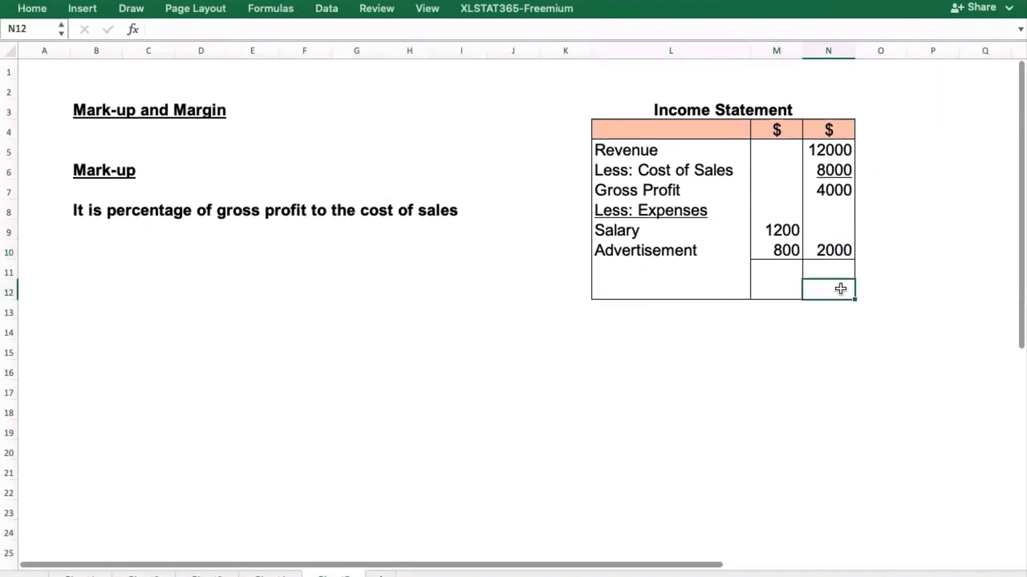
text(=)
click(823, 190)
text(-)
click(834, 250)
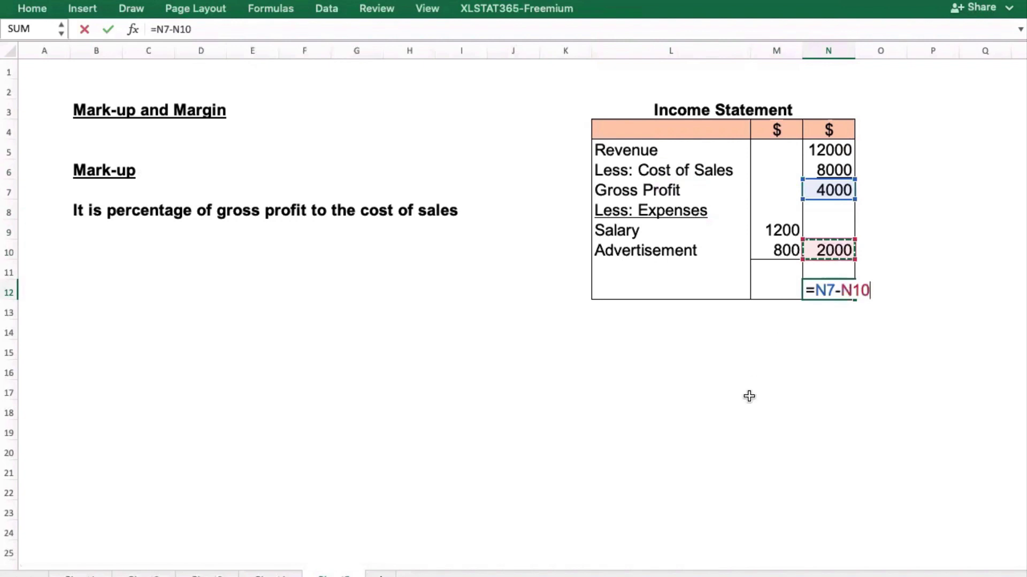
key(Return)
key(Left)
key(Up)
key(Left)
text(Net)
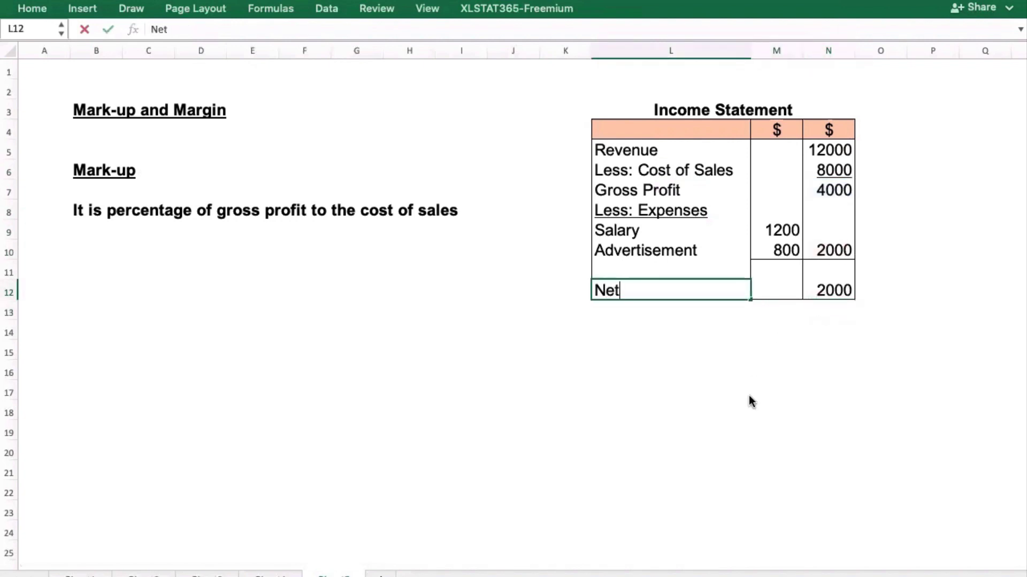
text( Prfot)
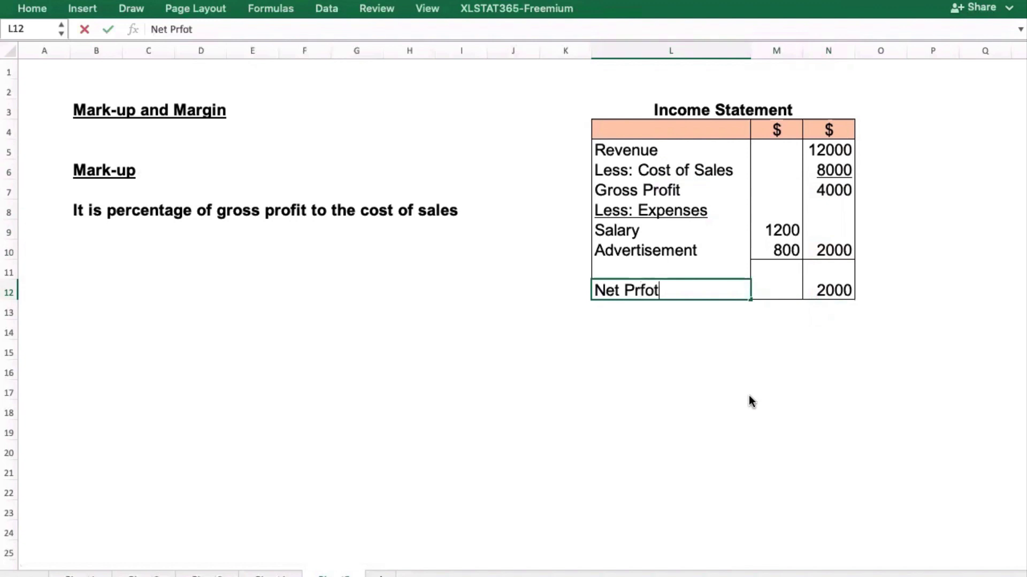
key(BackSpace)
key(BackSpace)
key(BackSpace)
Finish the Net Profit label and bold the Net Profit and Gross Profit rows.
text(ofit)
click(687, 445)
drag(665, 294, 807, 282)
key(super+b)
drag(689, 188, 814, 188)
key(super+b)
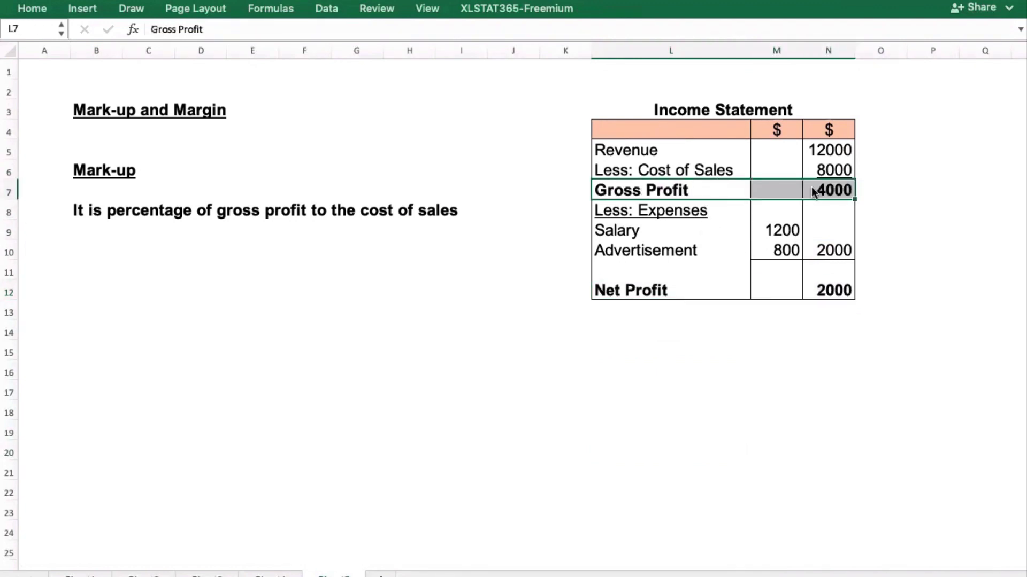
click(750, 395)
Check the mark-up definition and select B11 for the mark-up formula line.
click(624, 370)
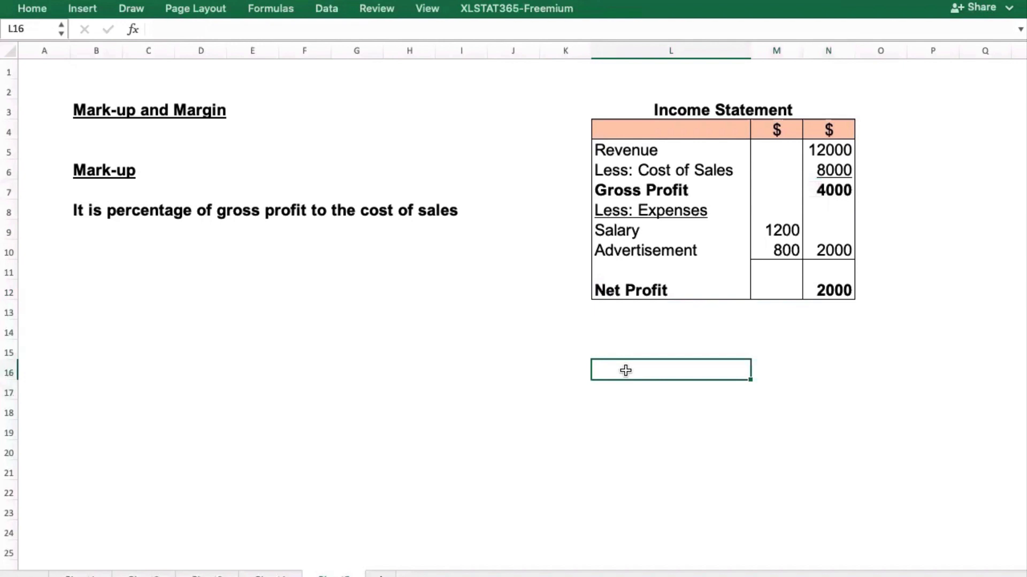
click(350, 329)
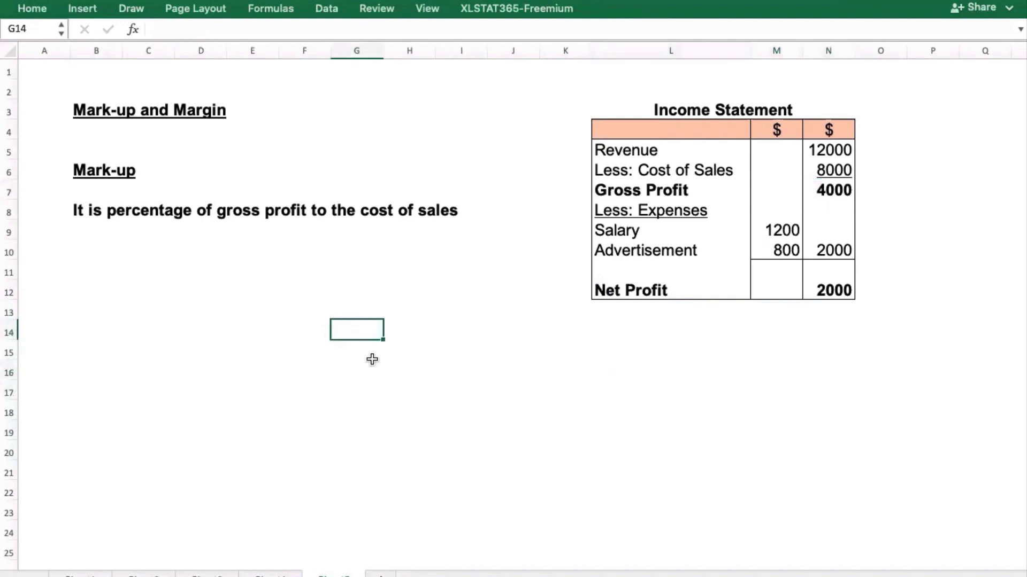
click(118, 171)
click(128, 315)
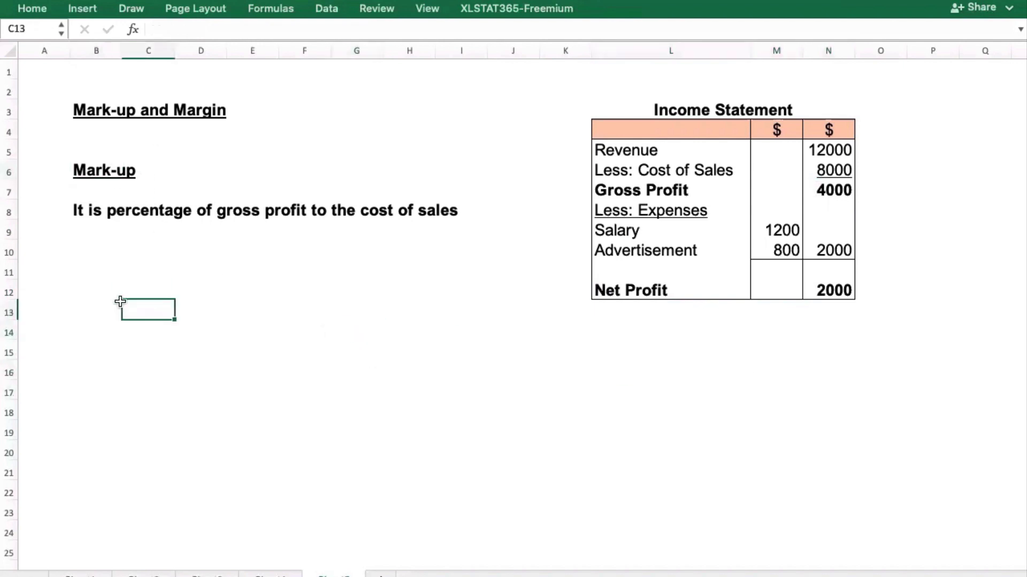
click(79, 210)
click(93, 276)
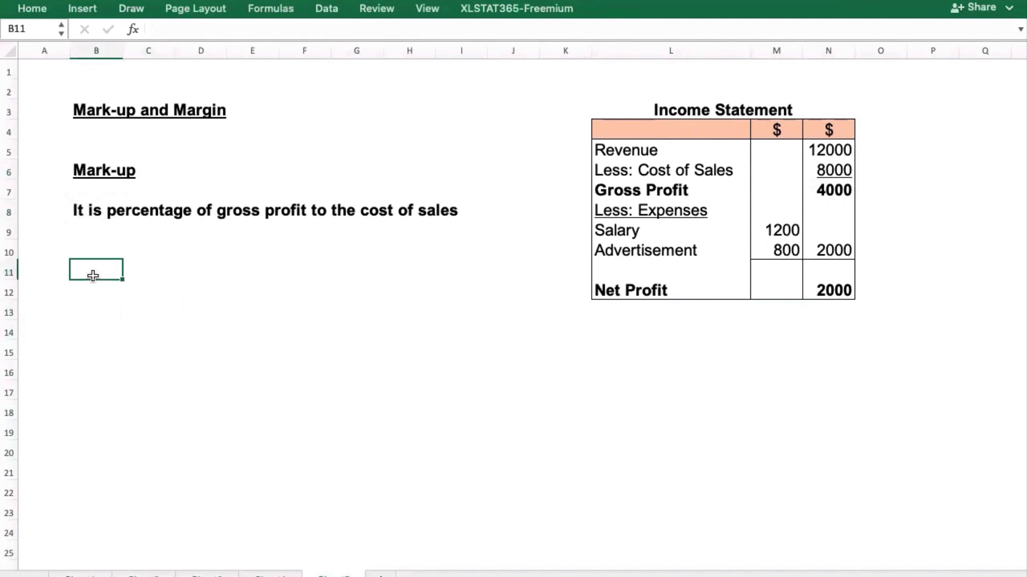
click(106, 219)
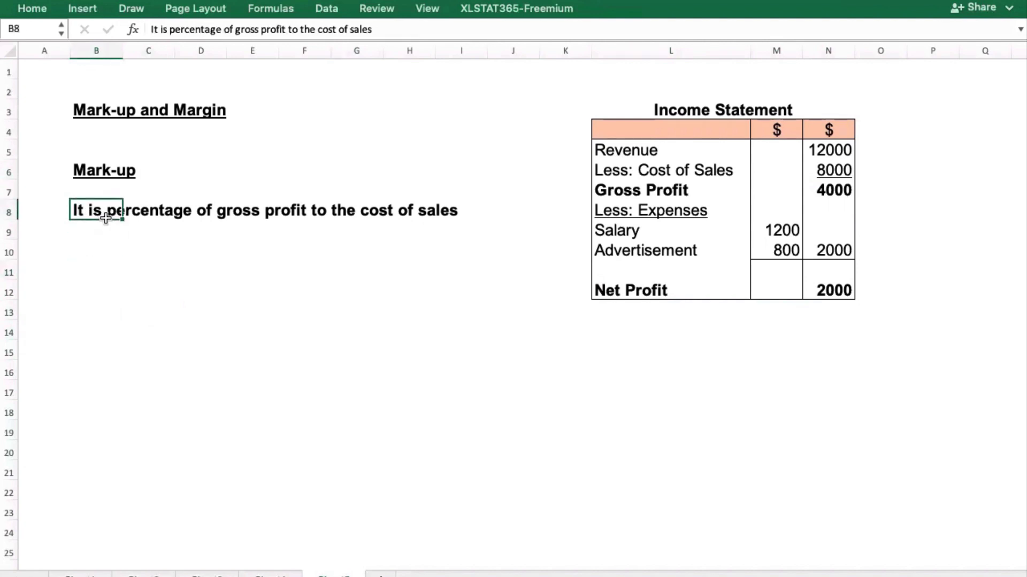
click(107, 260)
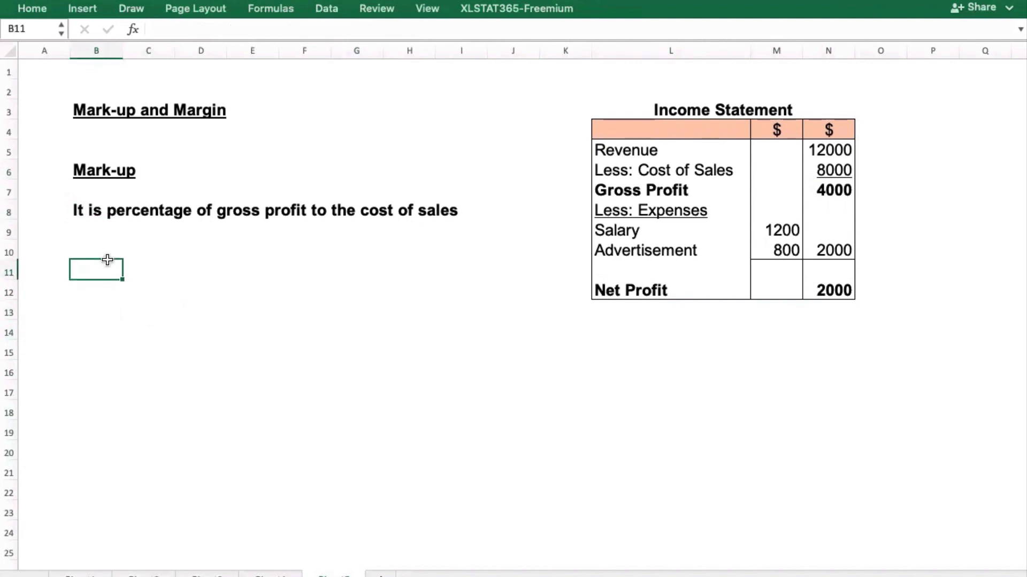
Type 'Mark-up = (Gross Profit / Cost of Sales) x 100' in B11 and make it bold.
text(Mark-up = )
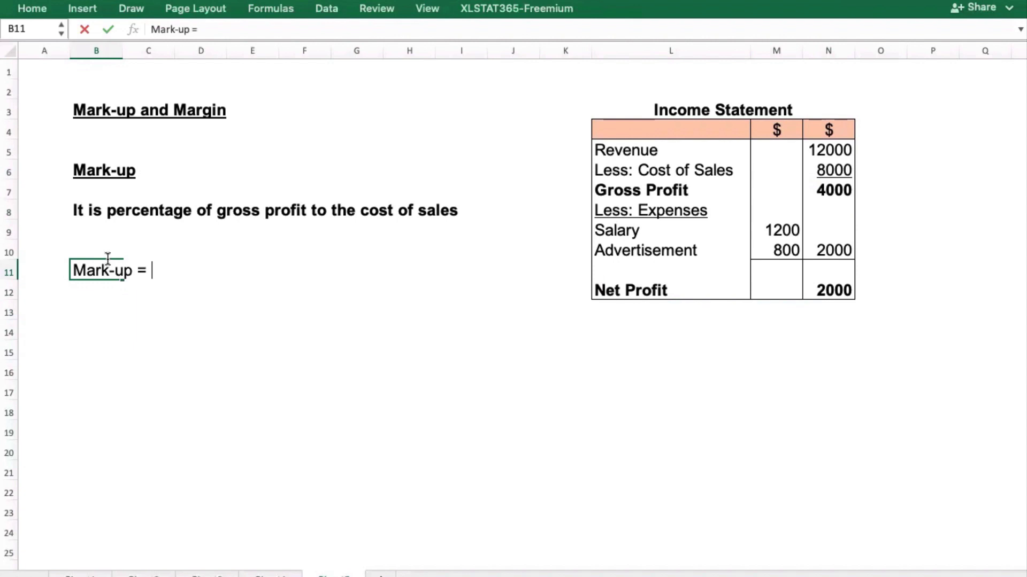
text(Grps)
key(BackSpace)
key(BackSpace)
text(pss)
key(BackSpace)
key(BackSpace)
key(BackSpace)
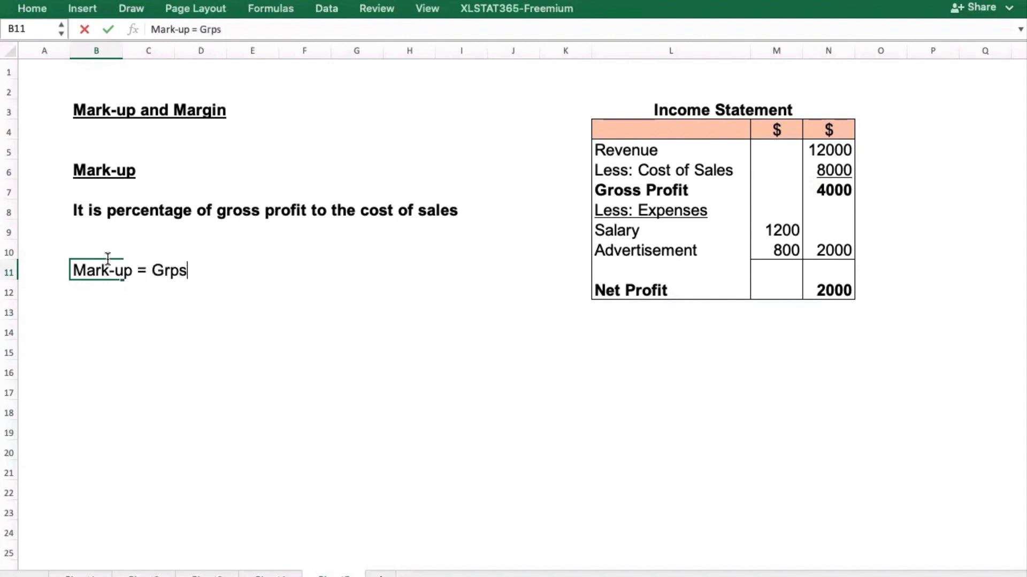
text(oss Profit / )
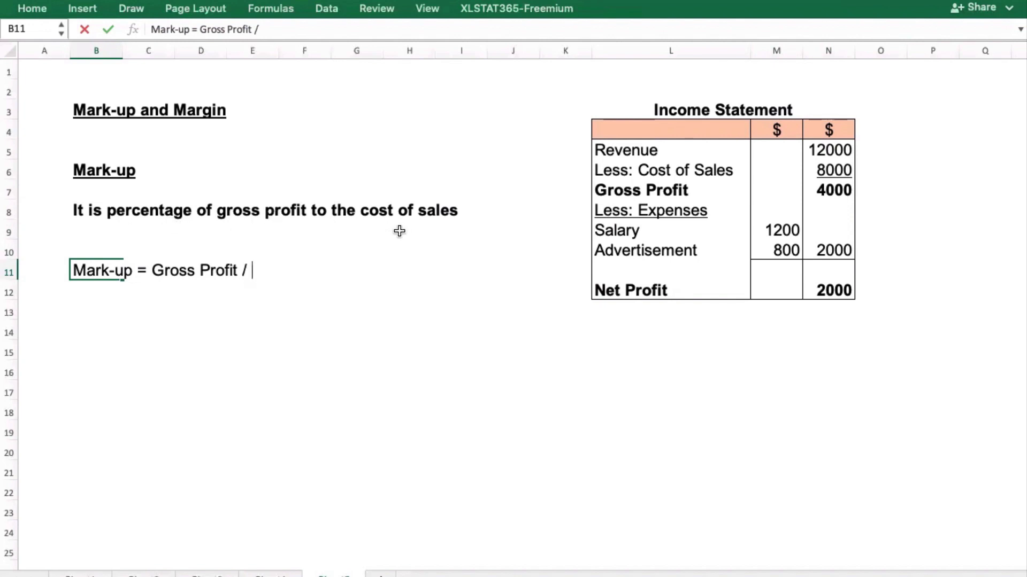
text(Cos)
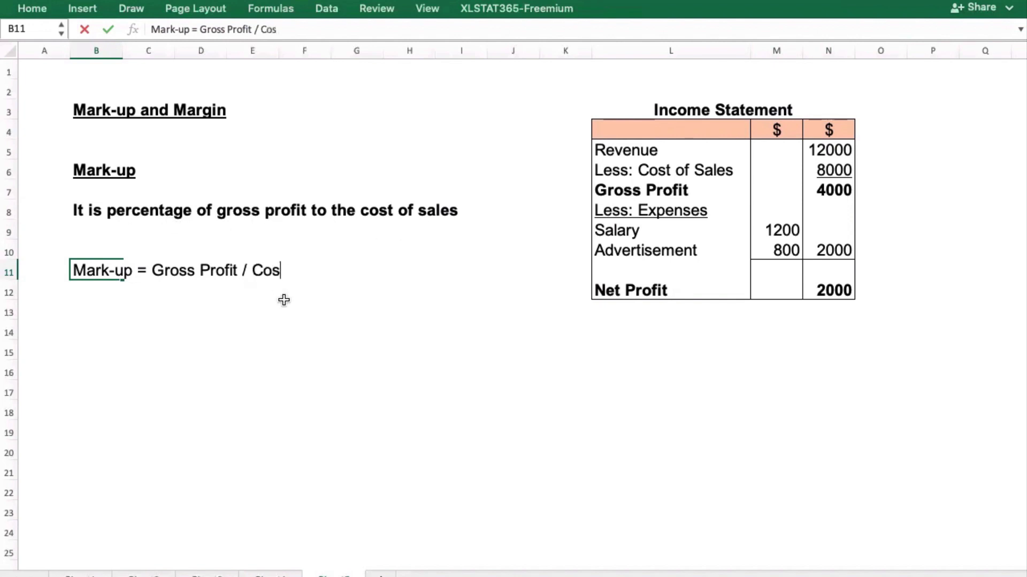
text(t of Sales))
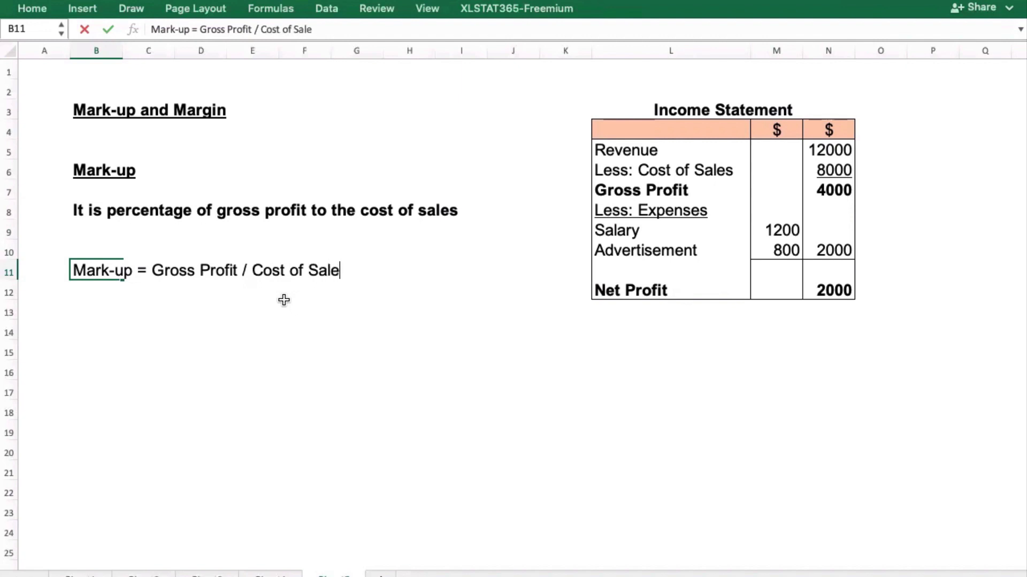
text( x 100)
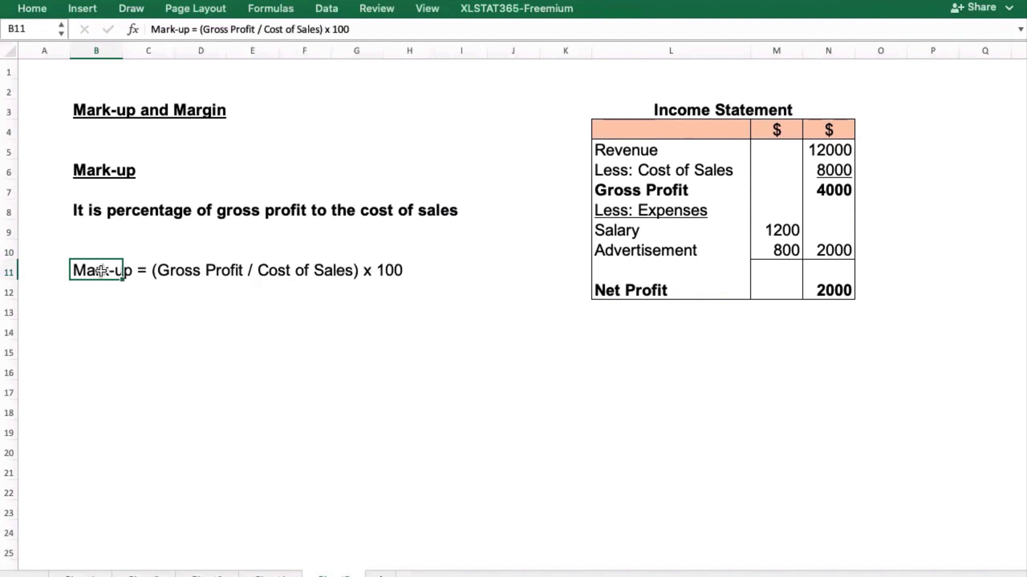
key(ctrl+b)
click(171, 385)
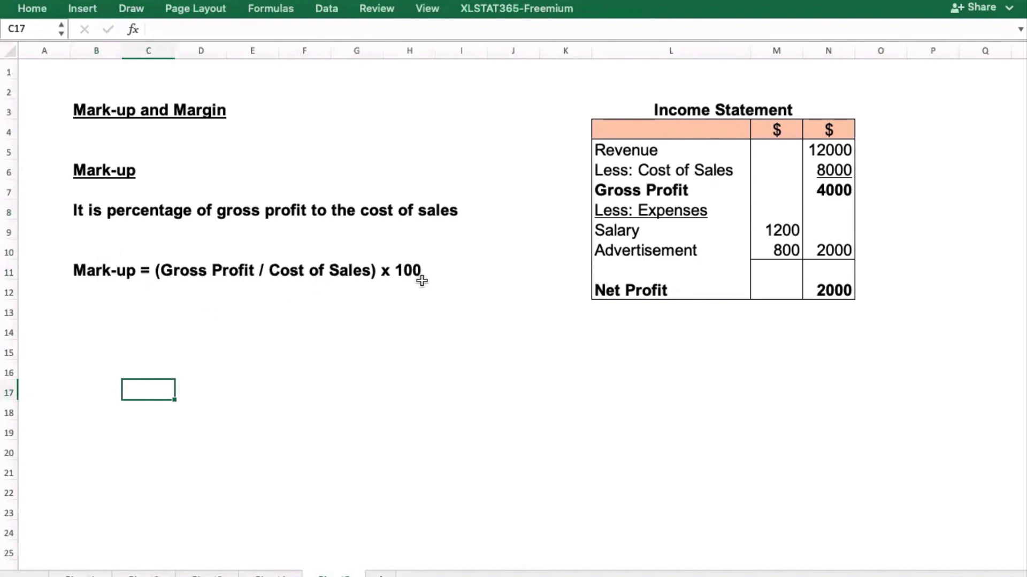
click(194, 309)
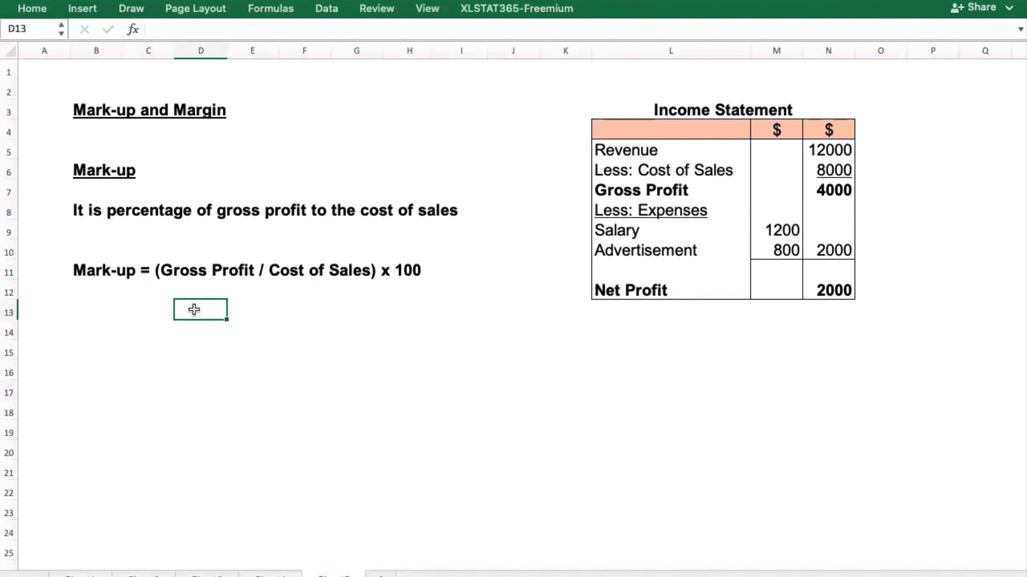
Enter 4000 over 8000 in D13:D14 and underline the 4000 numerator.
click(693, 146)
drag(693, 146, 809, 289)
click(185, 295)
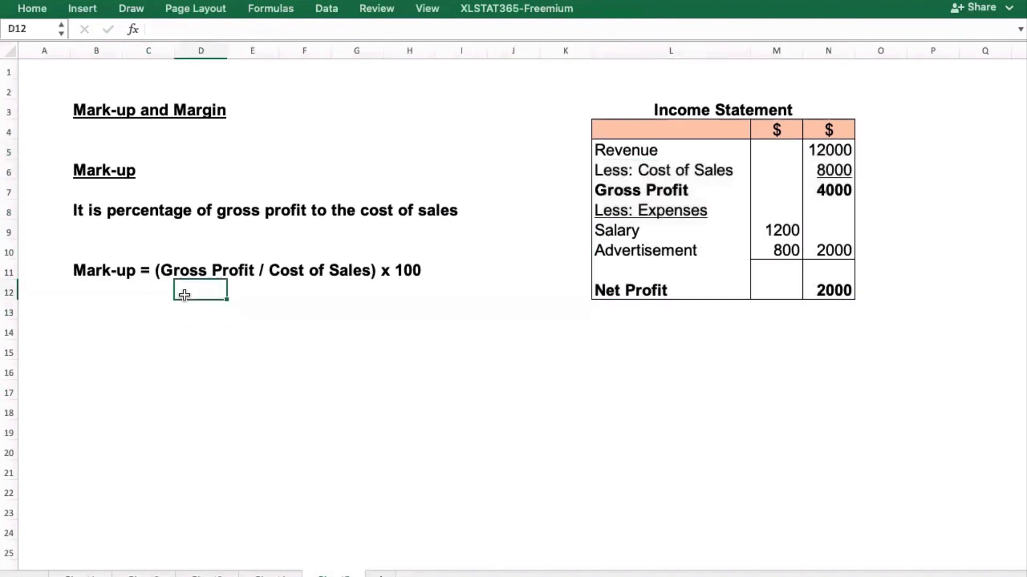
click(167, 308)
click(192, 314)
text(4000)
key(Return)
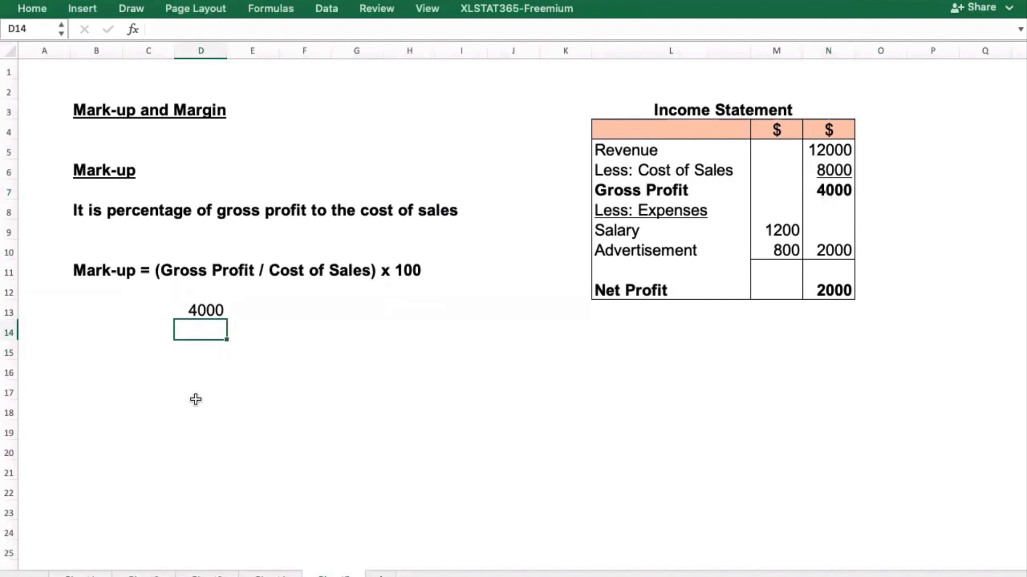
text(8000)
key(Up)
key(super+u)
Add 'x 100' in E13 and calculate =4000/8000 in G13, giving 0.5.
key(Right)
text(x 100)
key(Right)
key(Right)
text(=400)
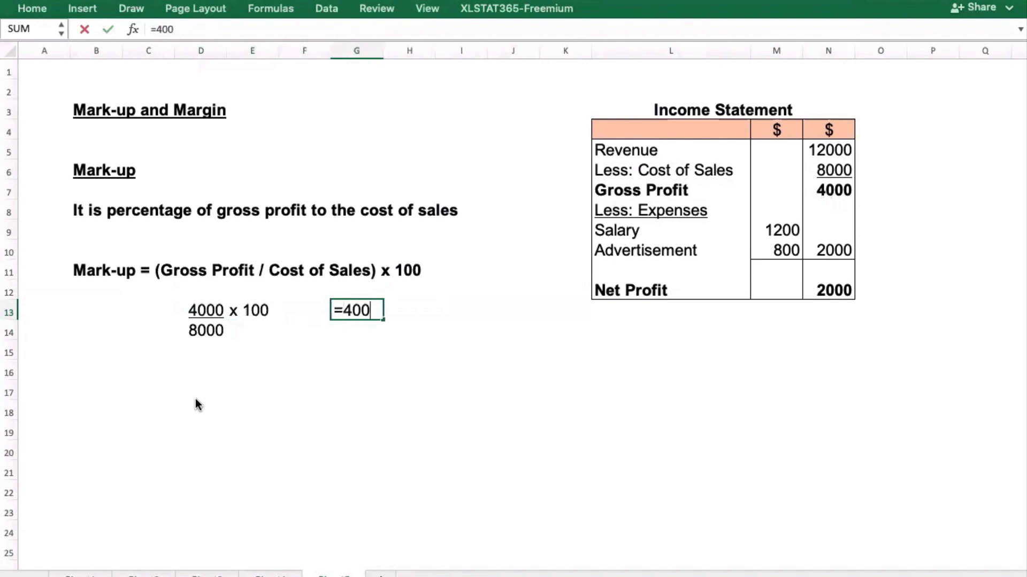
text(0/8000)
key(Return)
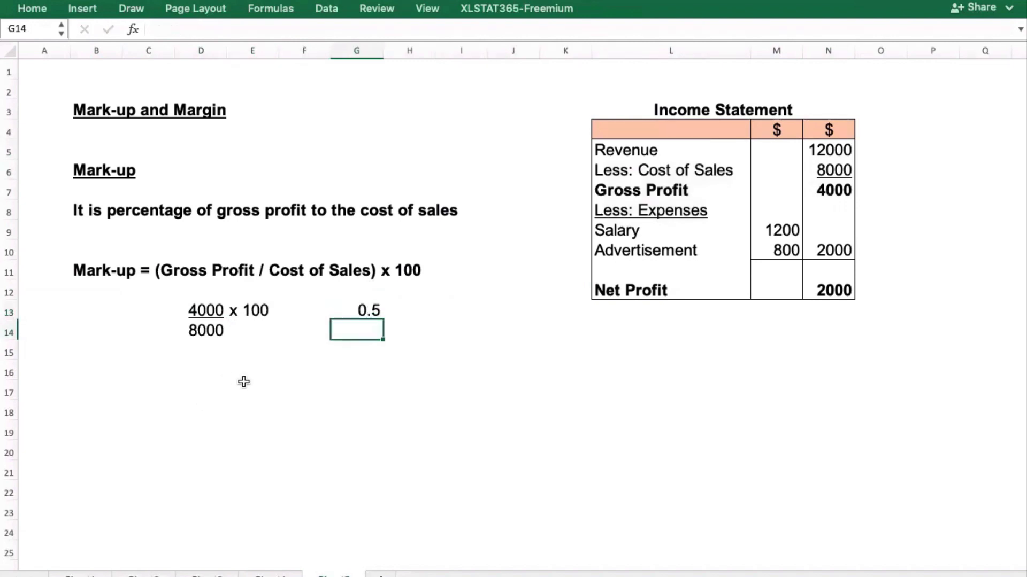
click(359, 305)
Format G13 as a percentage with two decimal places, showing 50.00%.
click(39, 14)
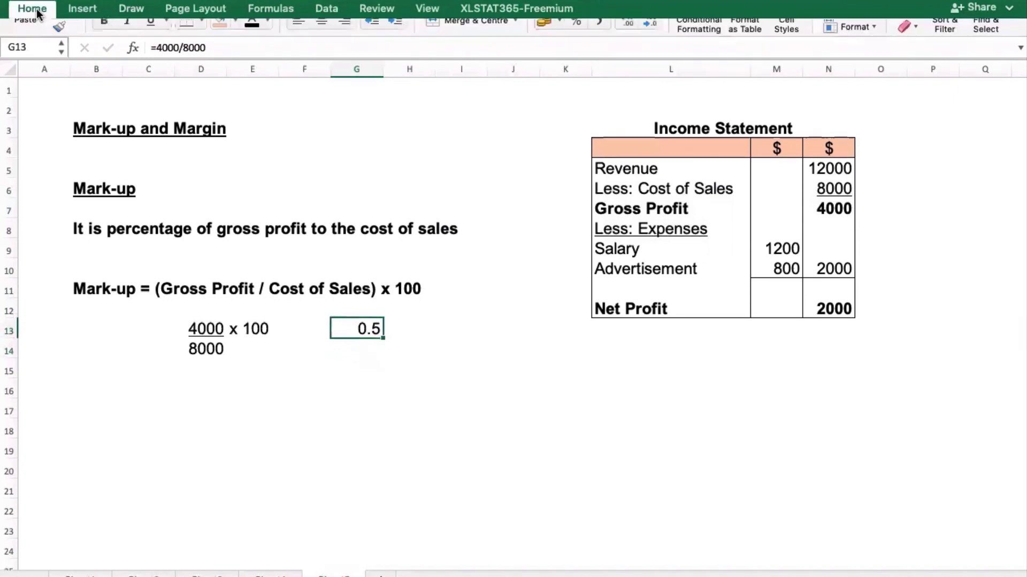
click(575, 60)
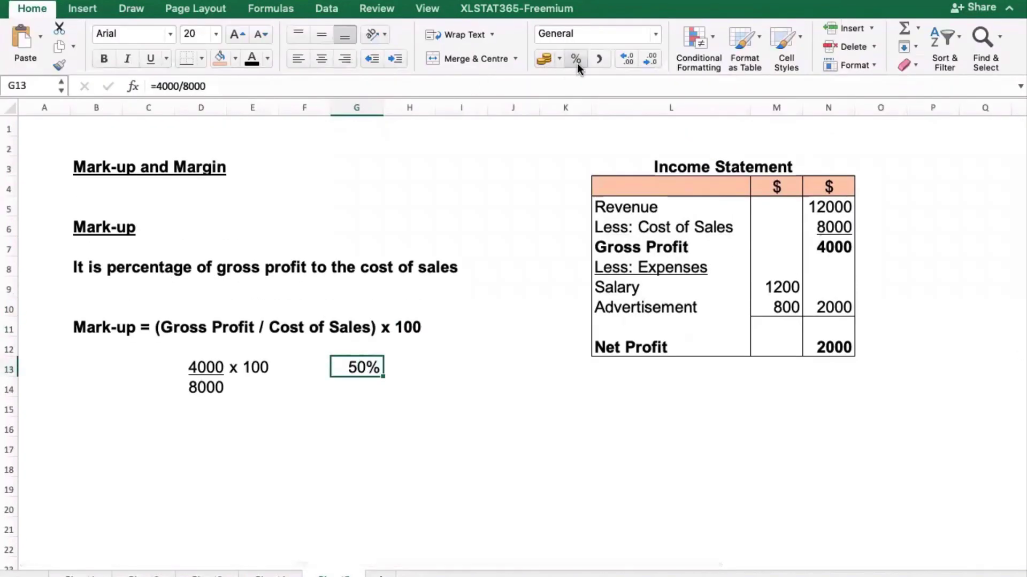
click(627, 59)
click(627, 59)
click(1009, 8)
click(418, 429)
click(115, 273)
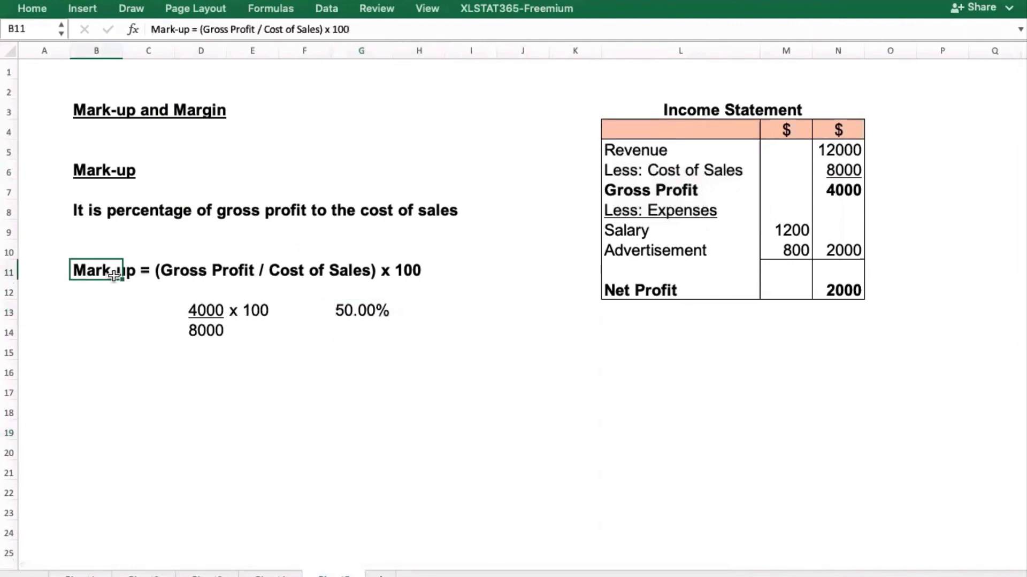
Make the 50.00% result bold and review the calculation behind it.
click(363, 314)
key(ctrl+b)
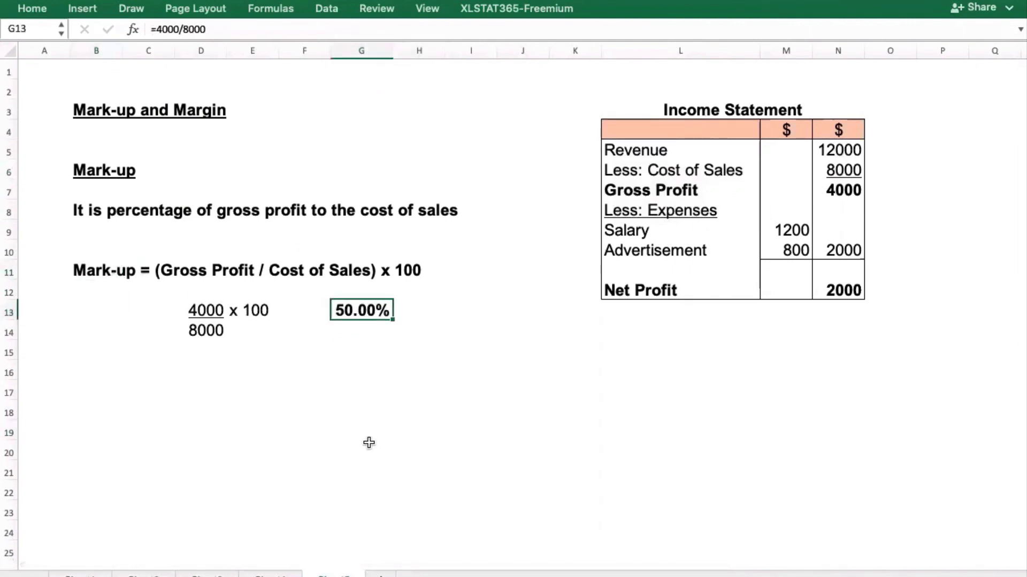
click(367, 443)
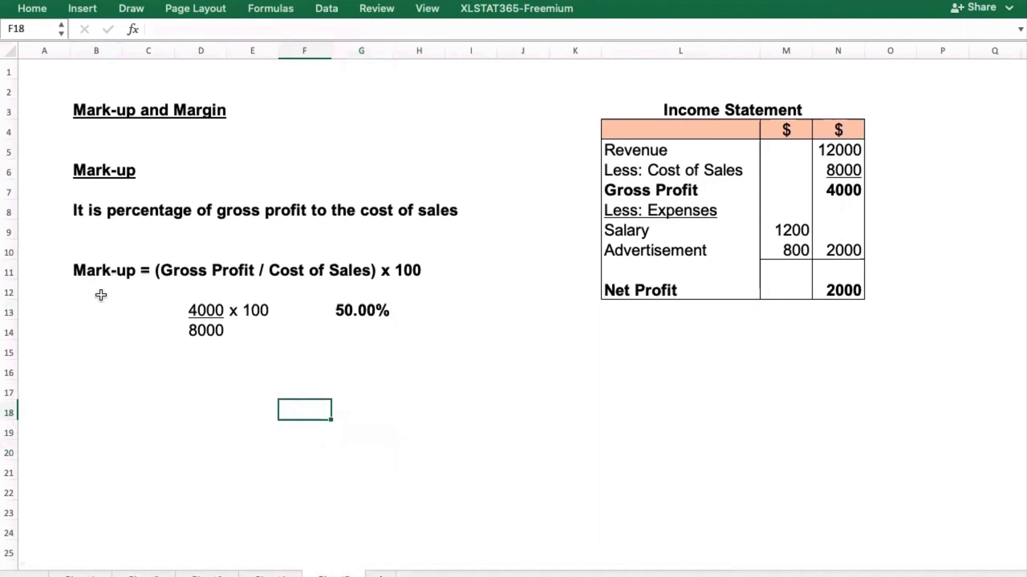
click(98, 275)
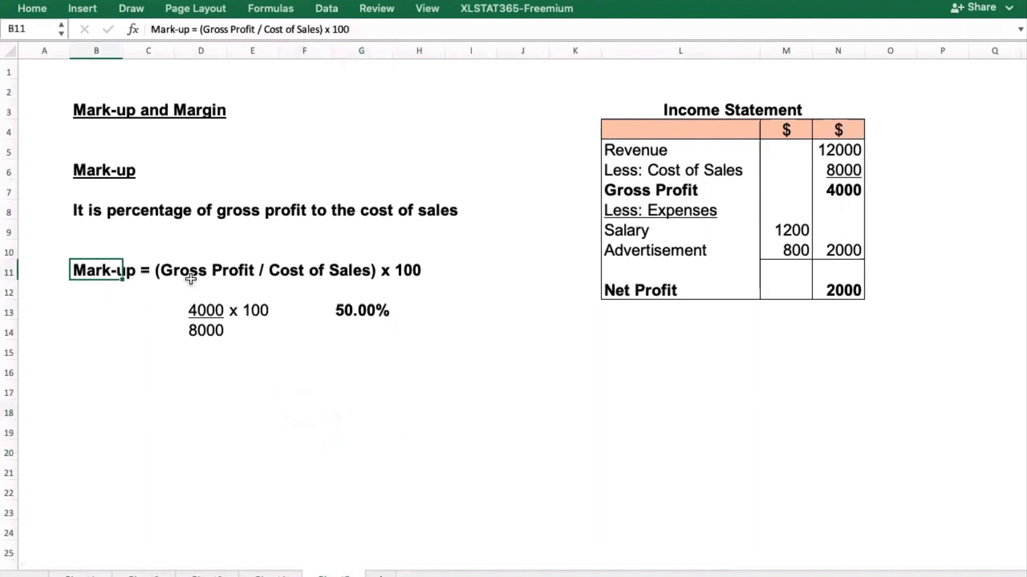
click(361, 310)
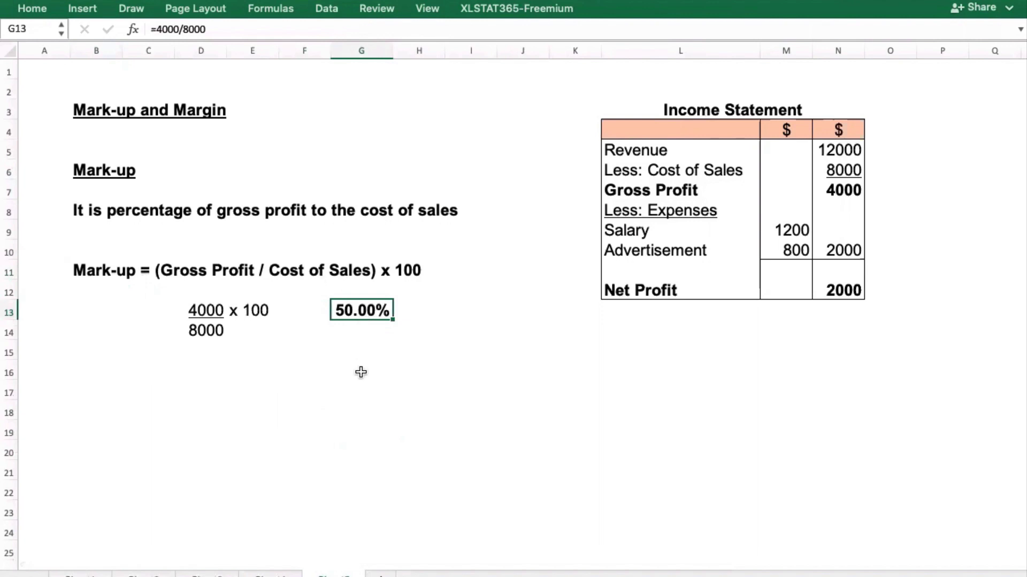
click(252, 413)
Type the Margin heading in B16.
click(105, 371)
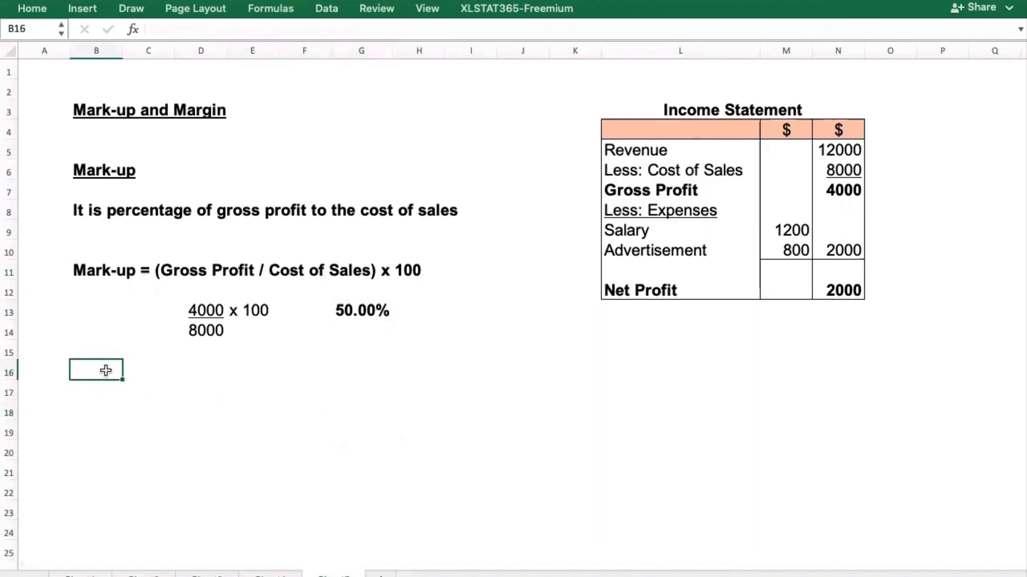
text(MArgin)
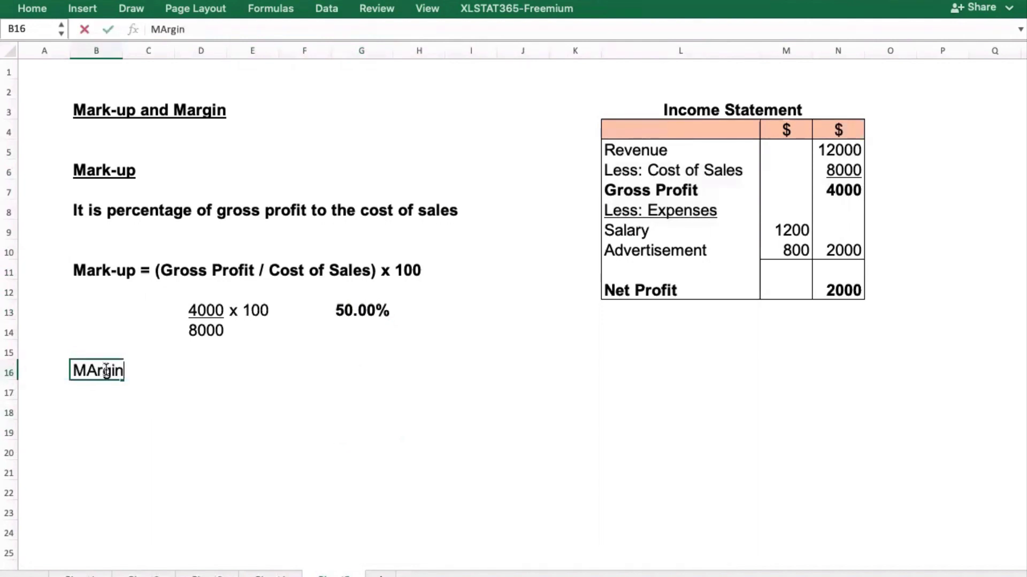
key(Return)
click(105, 371)
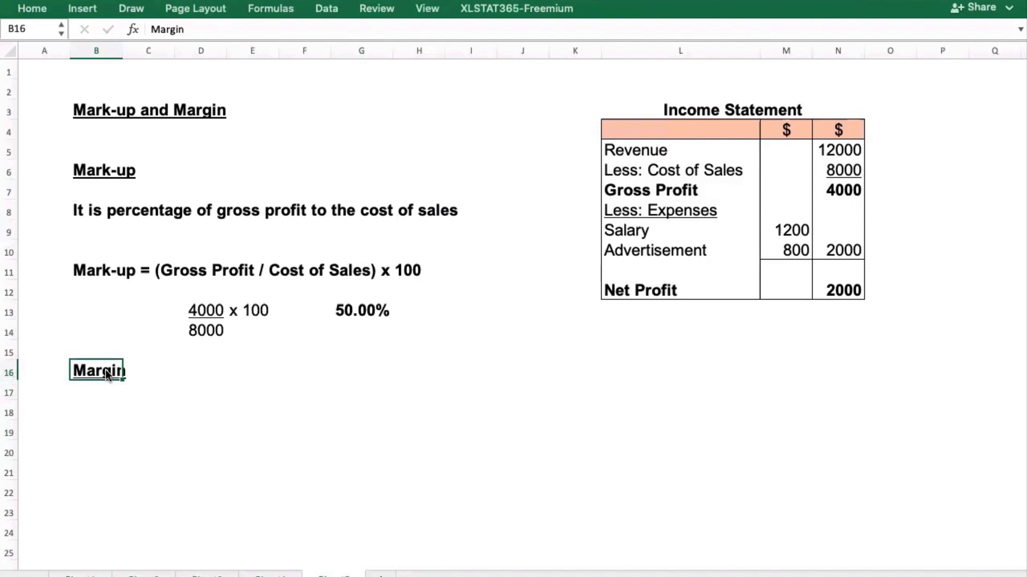
key(Down)
key(Down)
Enter the bold definition 'It is percentage of gross profit to the net revenue' in B18.
text(It is p)
text(ercentage )
text(of g)
text(orss)
key(BackSpace)
key(BackSpace)
key(BackSpace)
key(BackSpace)
text(ross p)
text(rodi)
key(BackSpace)
text(fit)
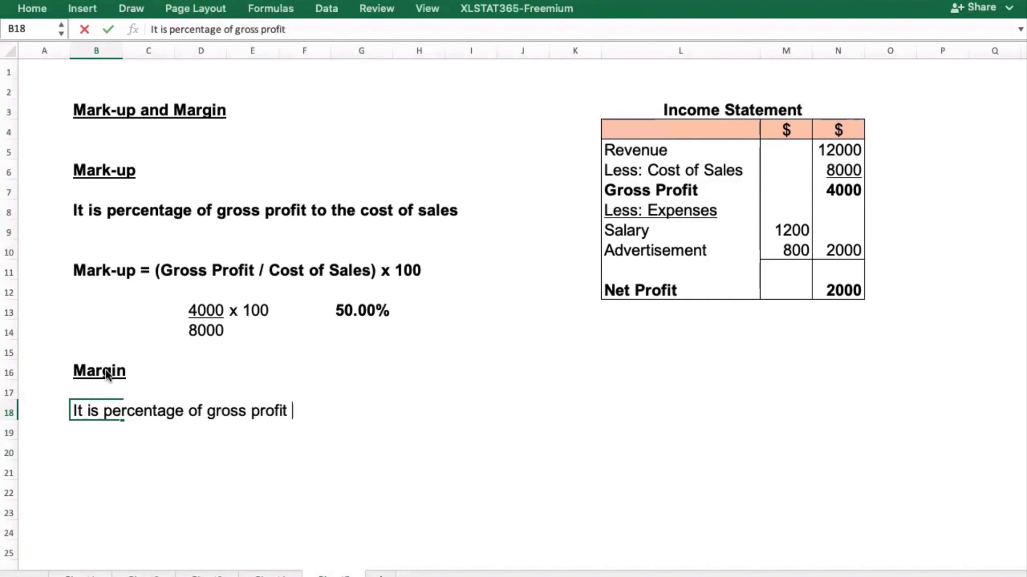
text( to the net )
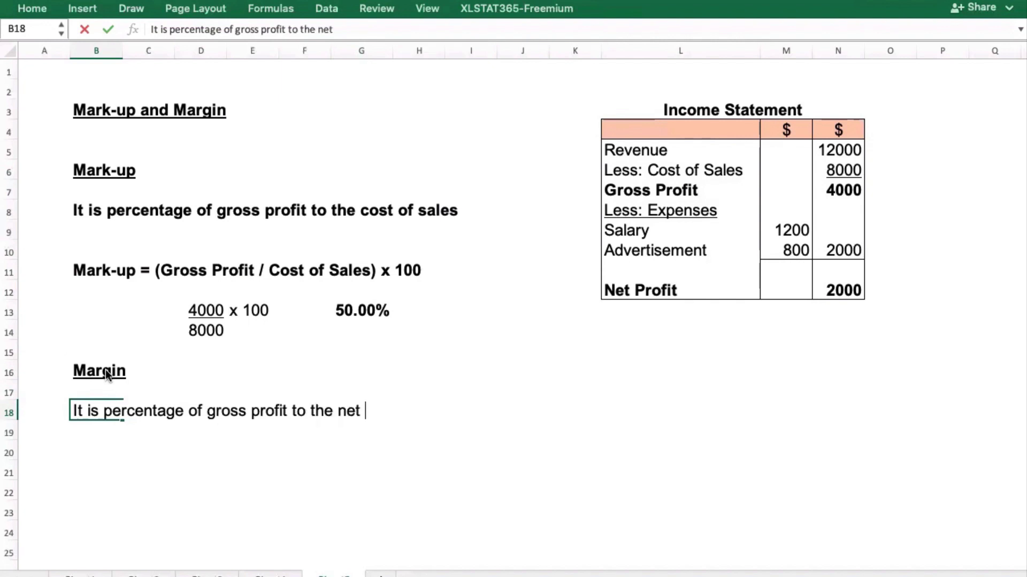
text(revenue)
key(Return)
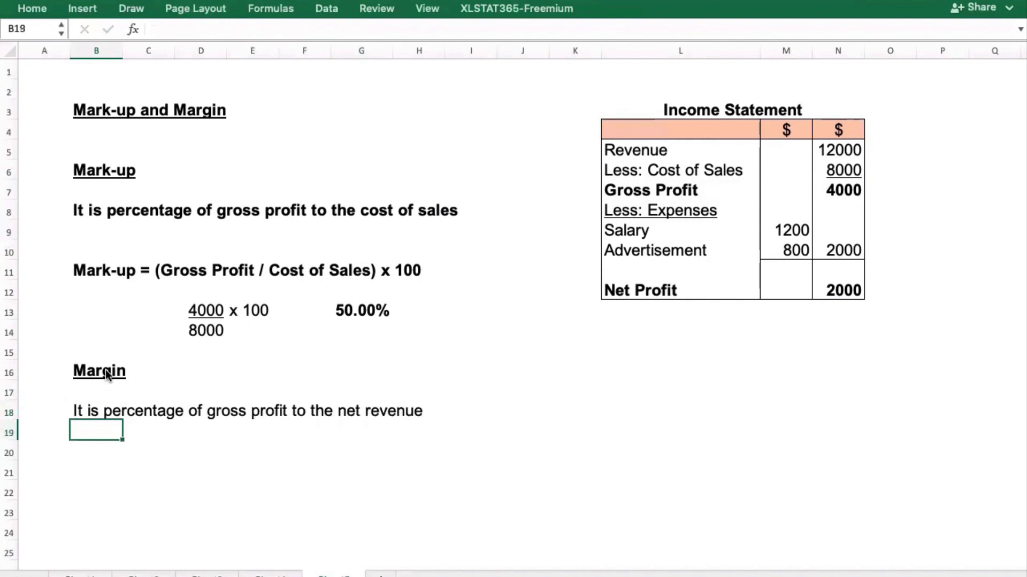
key(Up)
key(ctrl+b)
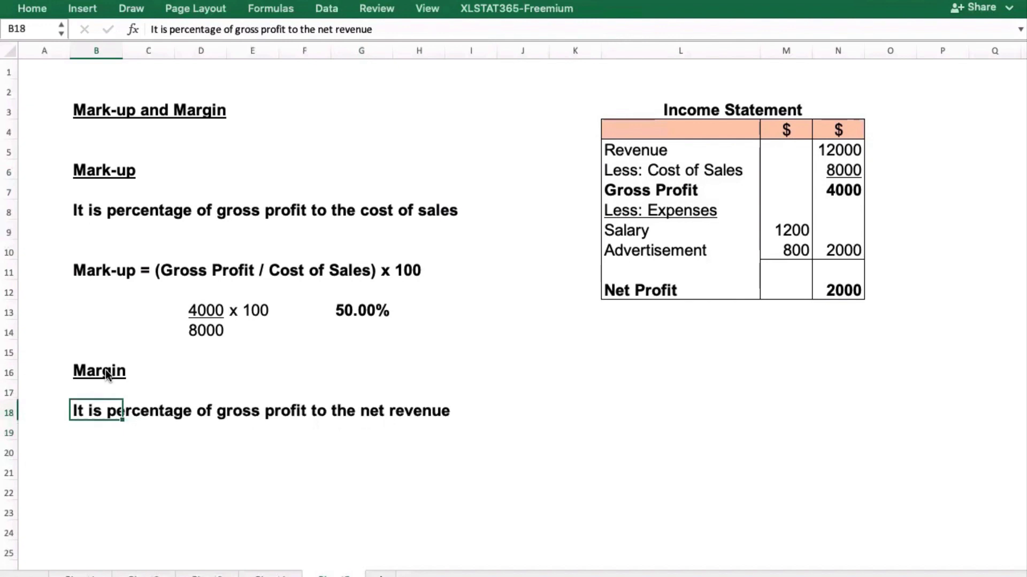
click(133, 430)
click(110, 468)
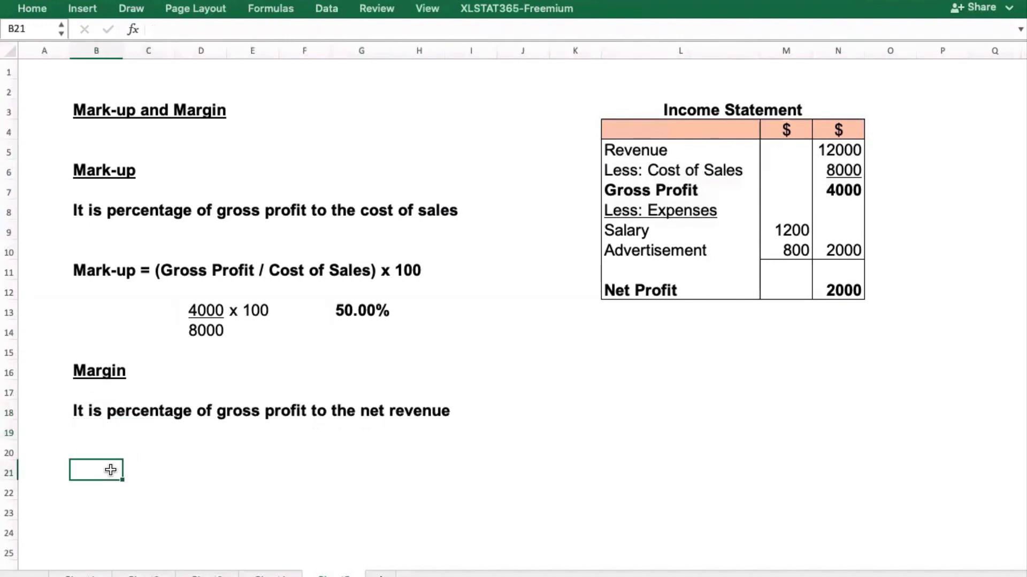
click(82, 432)
click(95, 440)
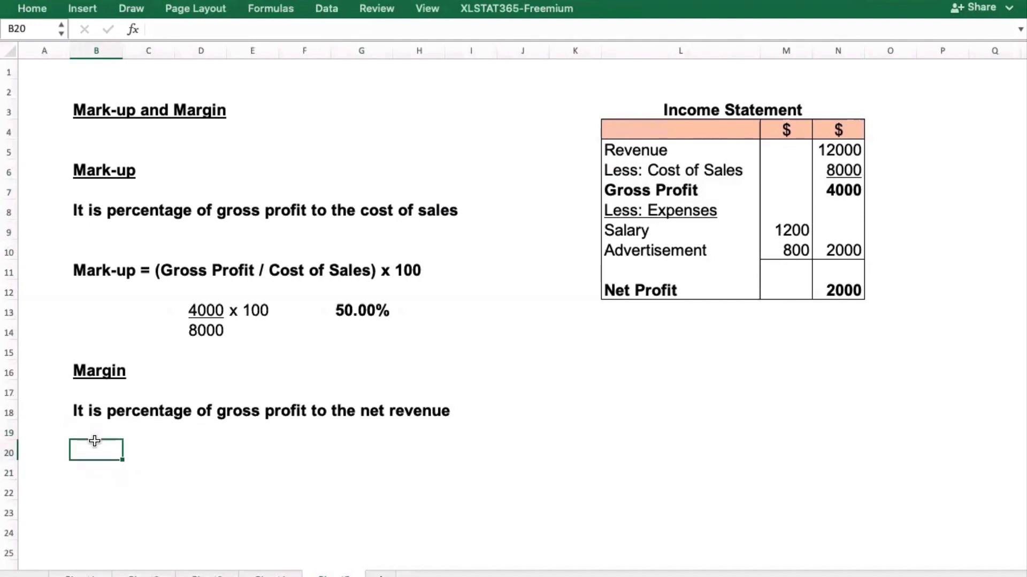
Enter 'Margin = (Gross Profit / Net Revenue) x 100' in B20, correcting the typos.
text(Margin)
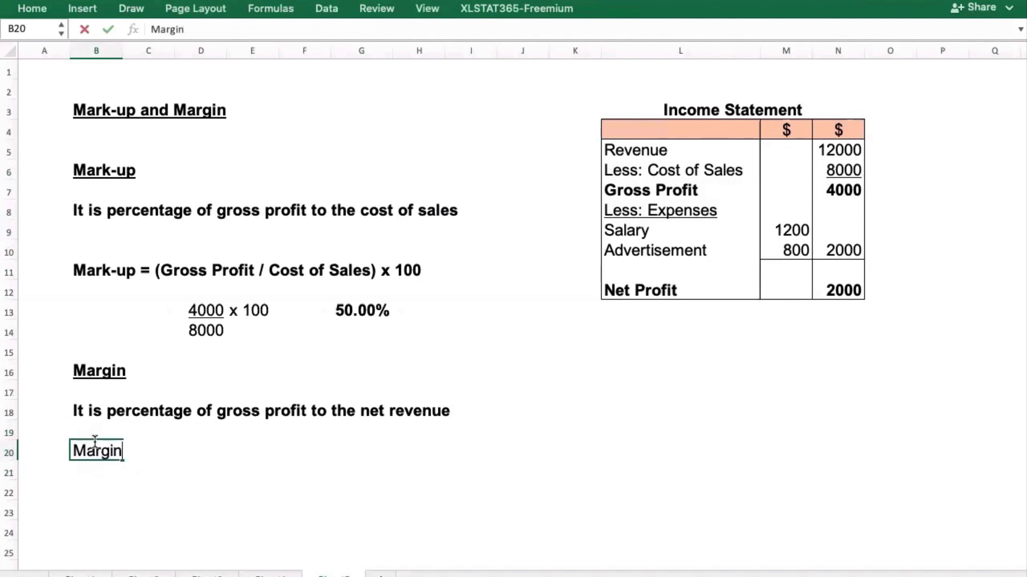
text( = ()
text(G)
key(BackSpace)
text((Gross Prf)
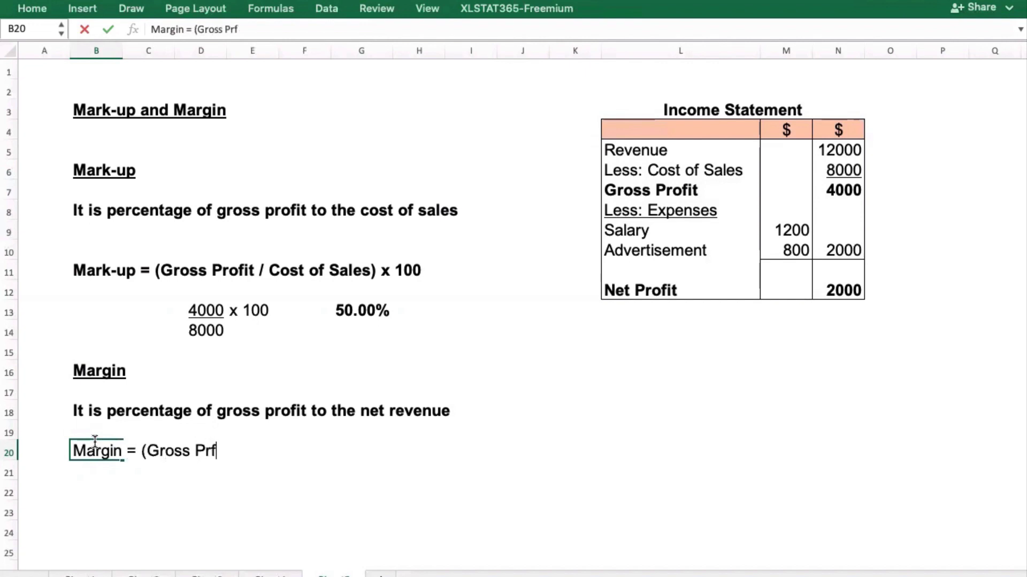
key(BackSpace)
text(ofit / Net Vanau)
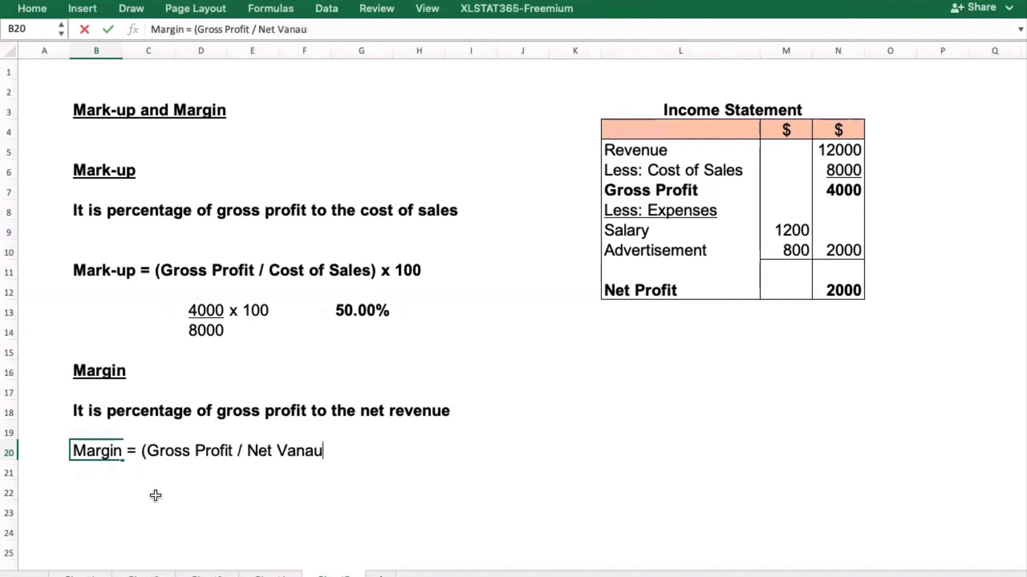
key(BackSpace)
key(BackSpace)
key(BackSpace)
key(BackSpace)
key(BackSpace)
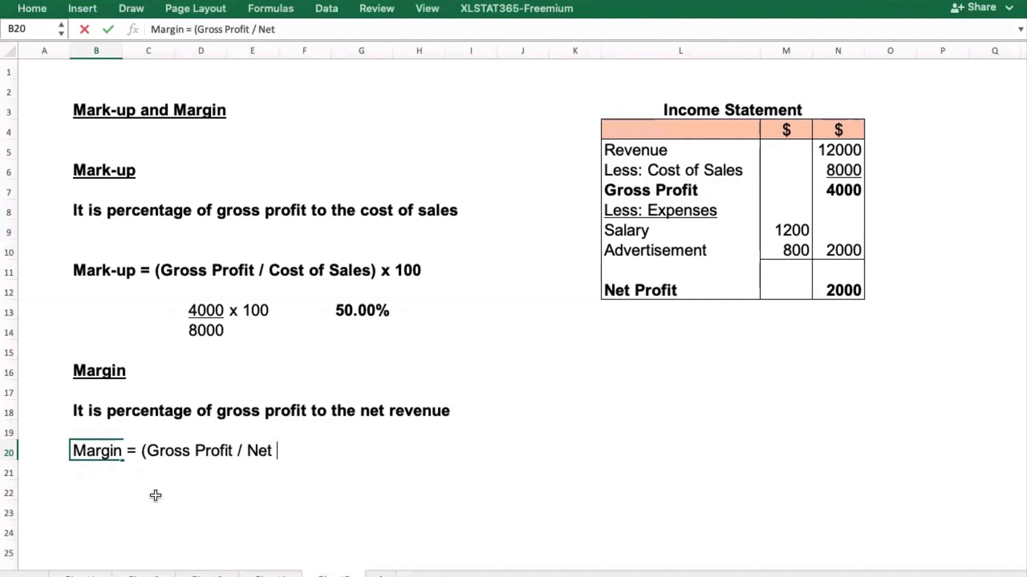
text(Revenu)
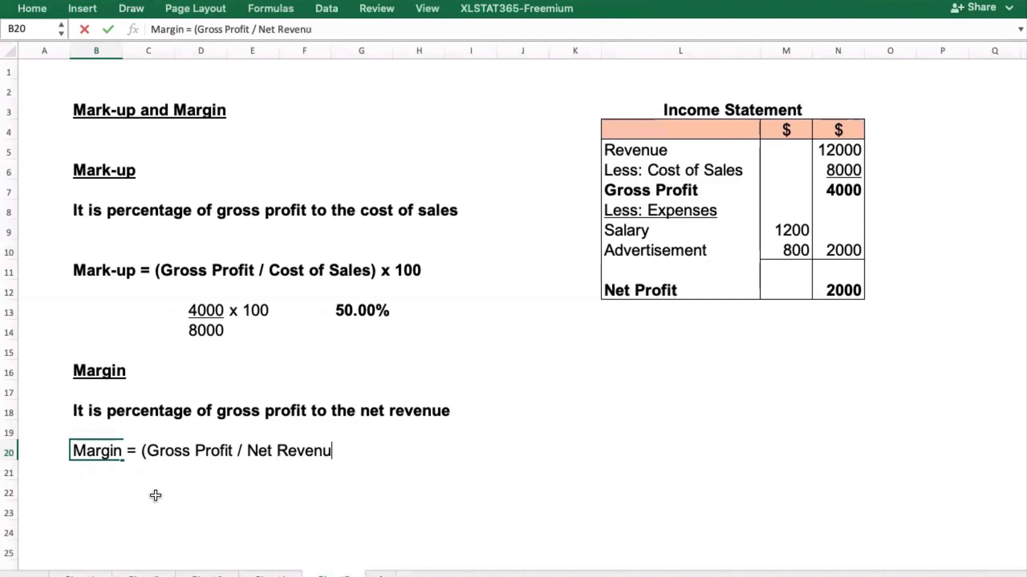
text(e) x 100)
key(Return)
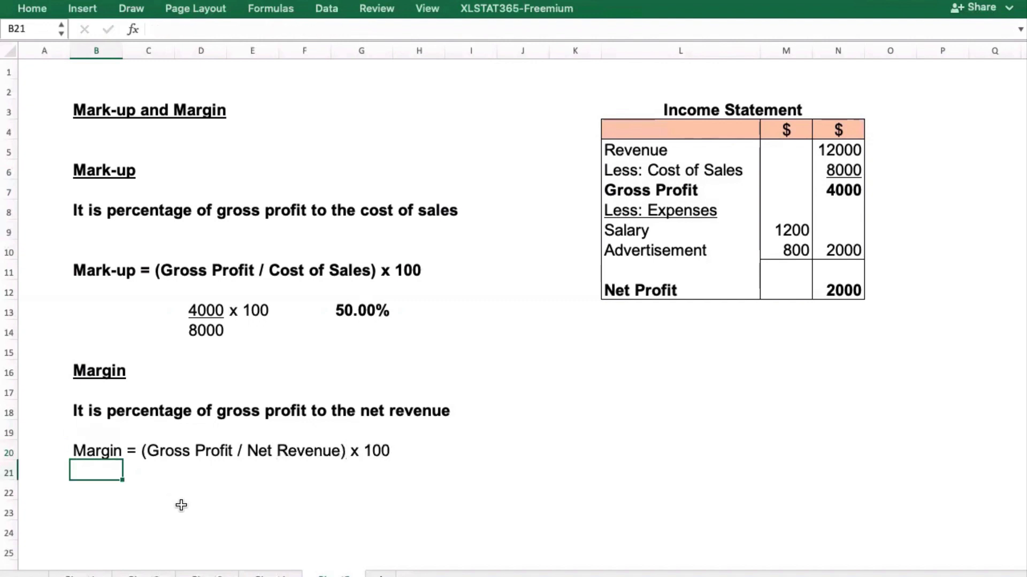
click(173, 496)
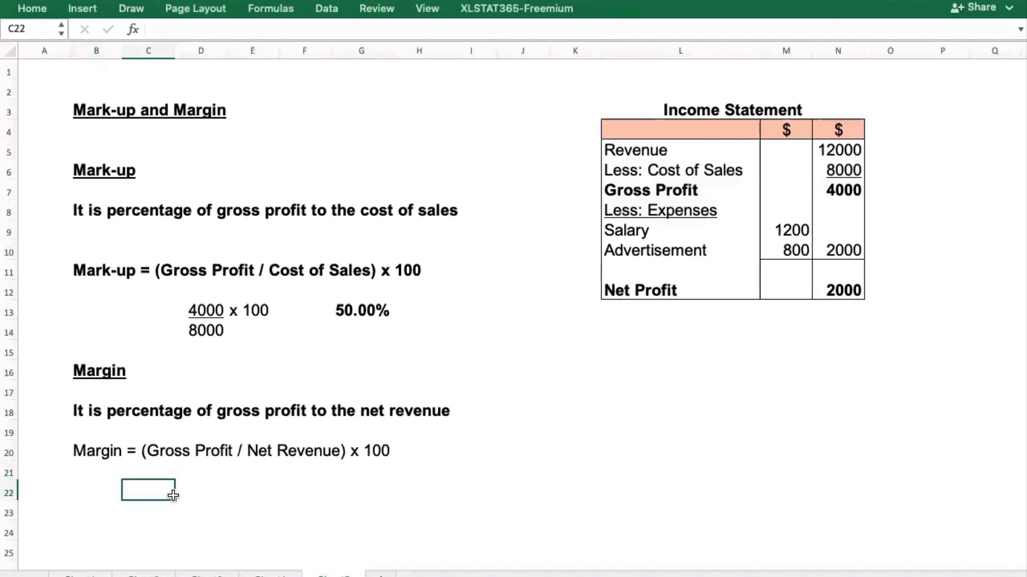
click(12, 353)
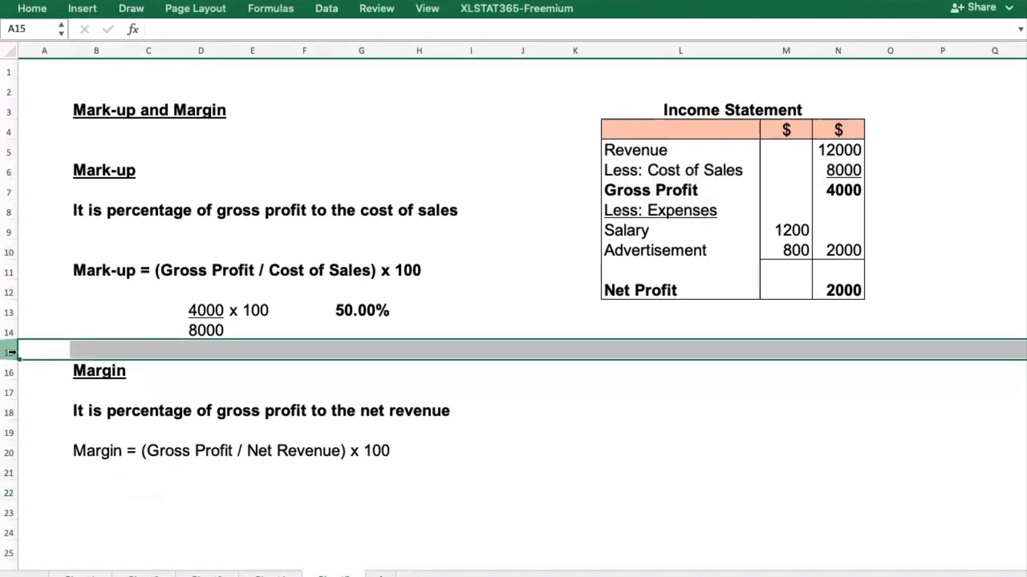
click(173, 496)
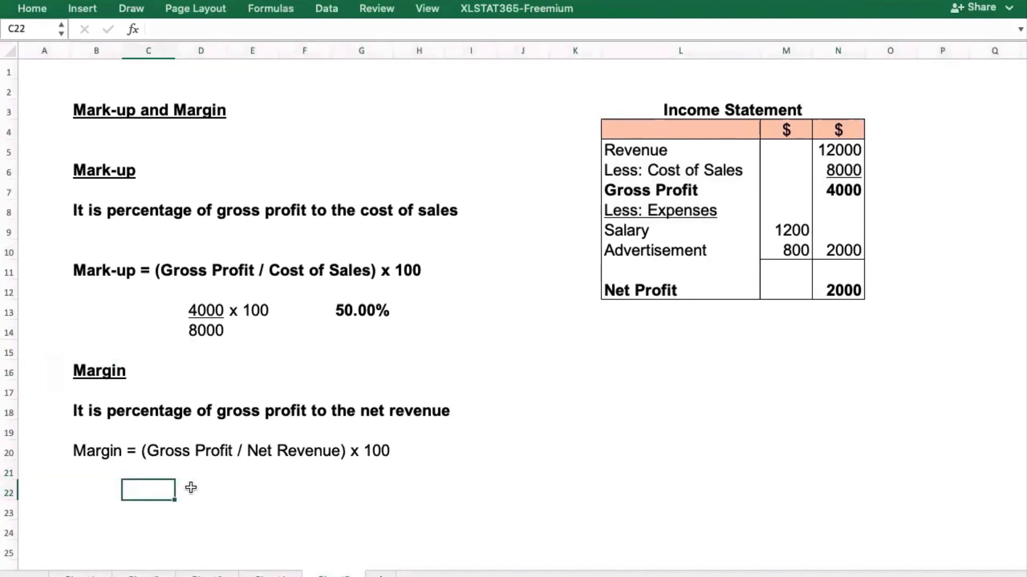
Enter the margin example figures 4000 in C22 and 12000 in C23 below it.
text(40000)
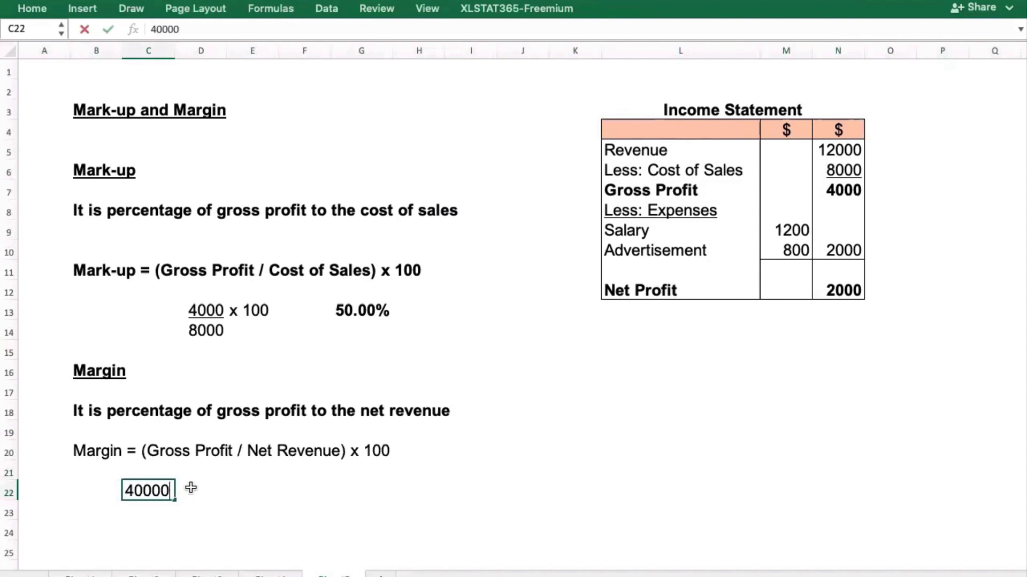
key(BackSpace)
key(Return)
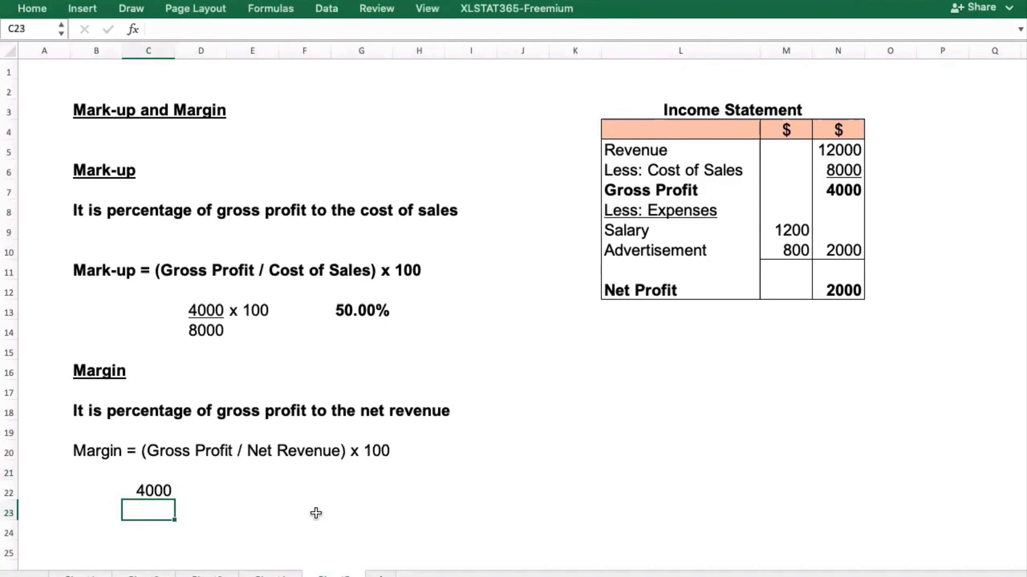
drag(639, 154, 825, 287)
click(162, 511)
text(12000)
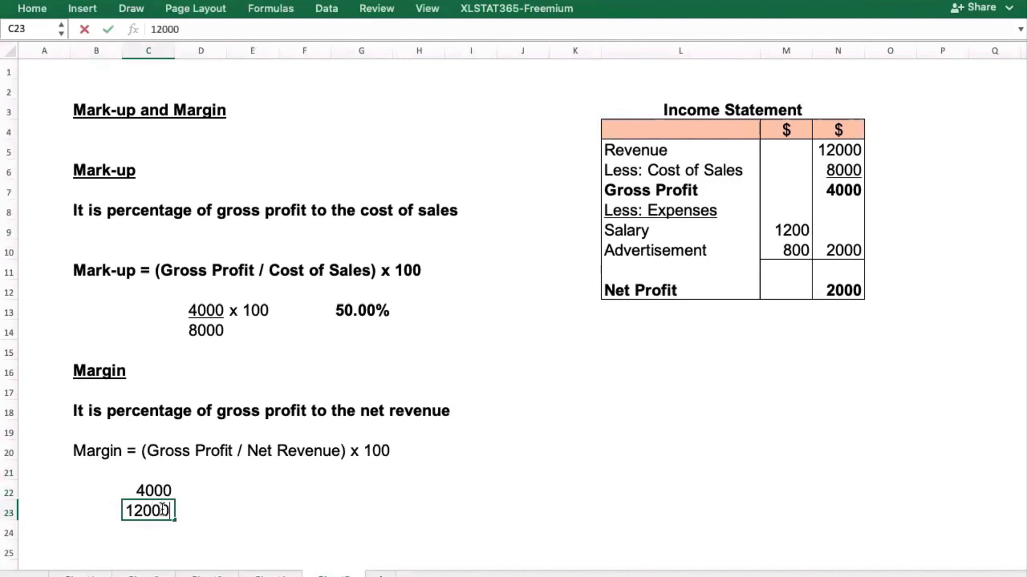
key(Up)
Add 'x 100' in D22 and the result formula =4000/12000 in F22.
key(Right)
text(x 100)
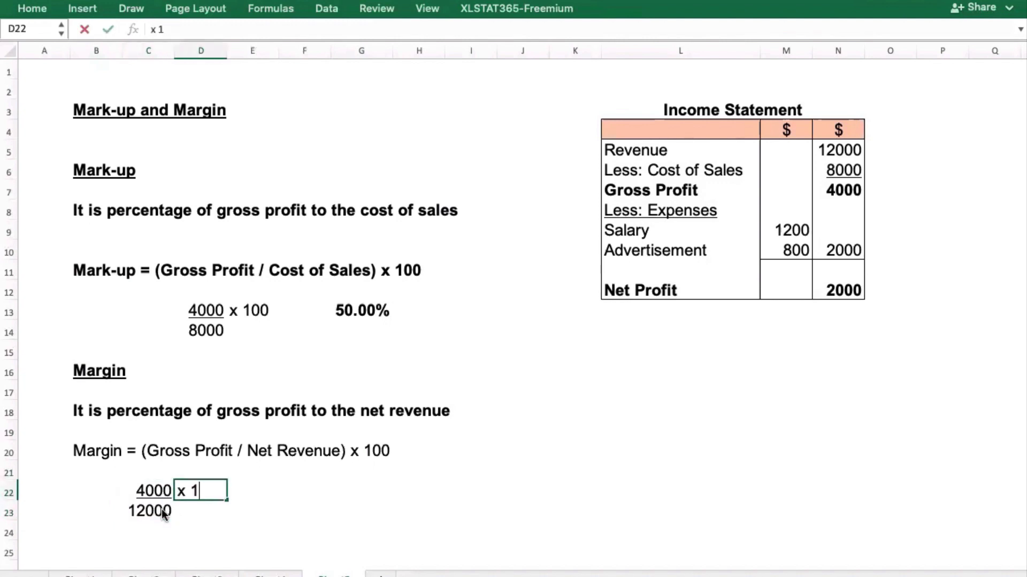
click(324, 491)
text(=4000/12000)
key(Return)
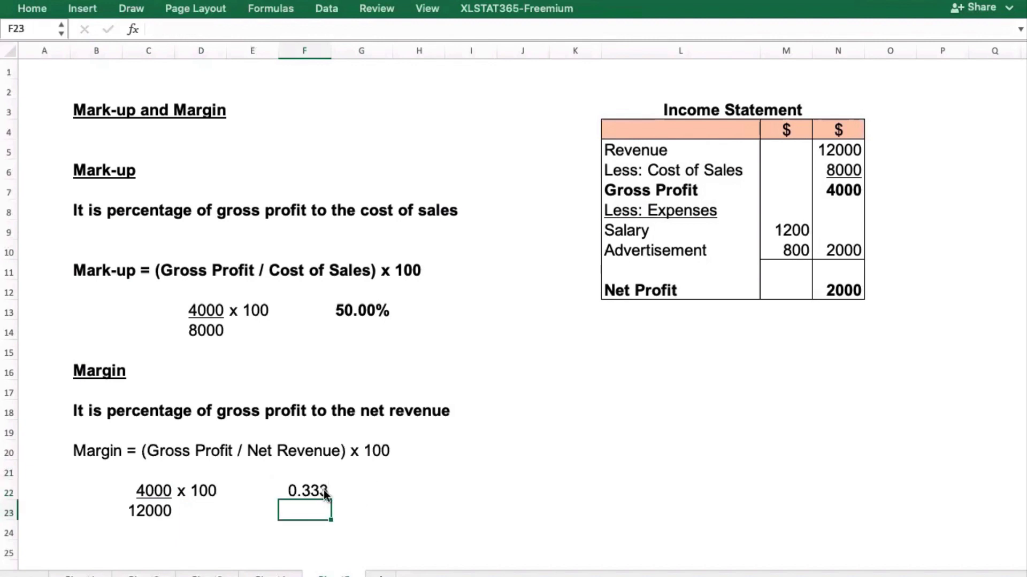
click(314, 490)
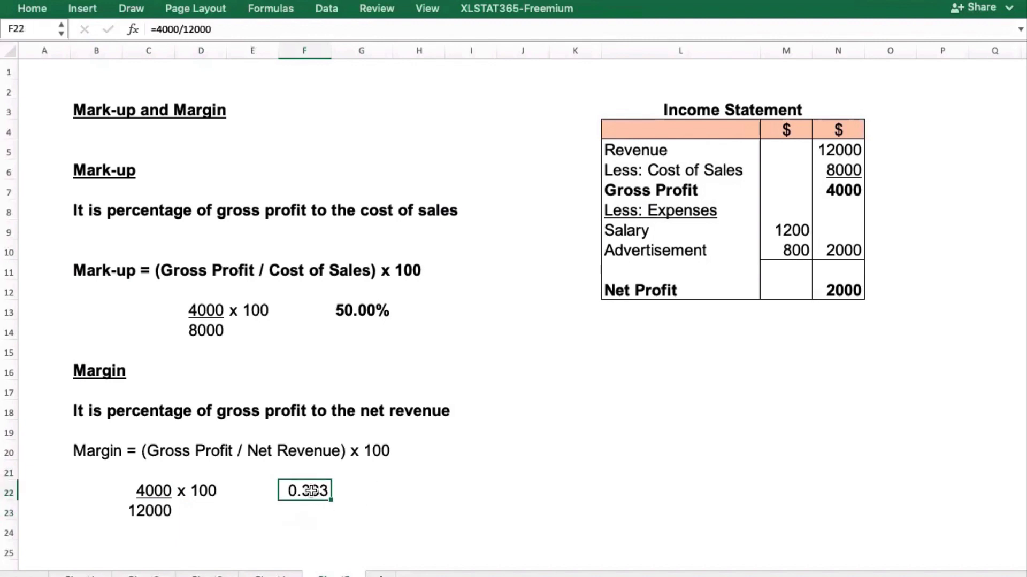
Format the F22 margin result as a percentage with two decimal places, showing 33.33%.
click(31, 9)
click(575, 59)
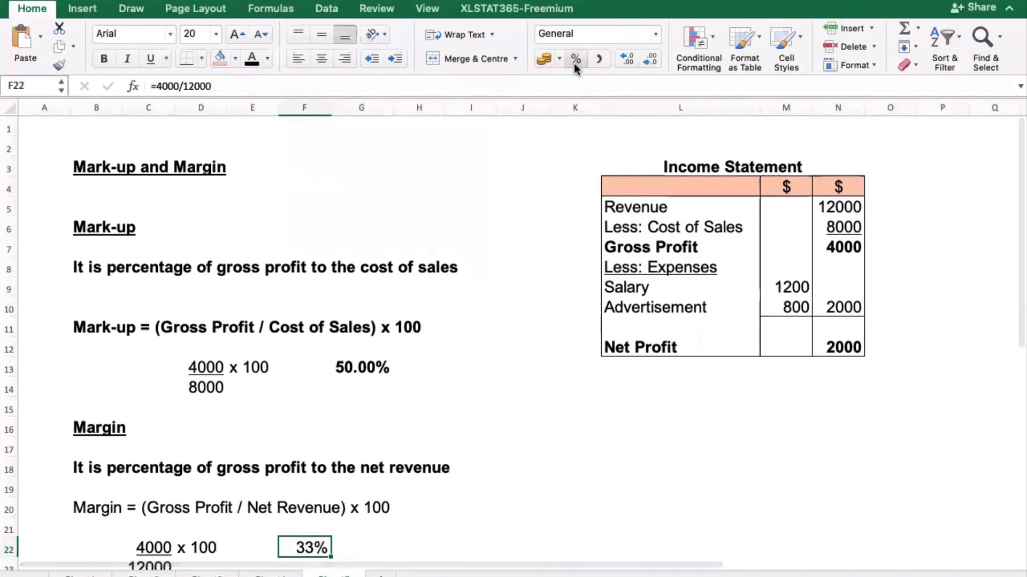
double_click(620, 63)
click(1009, 8)
click(534, 464)
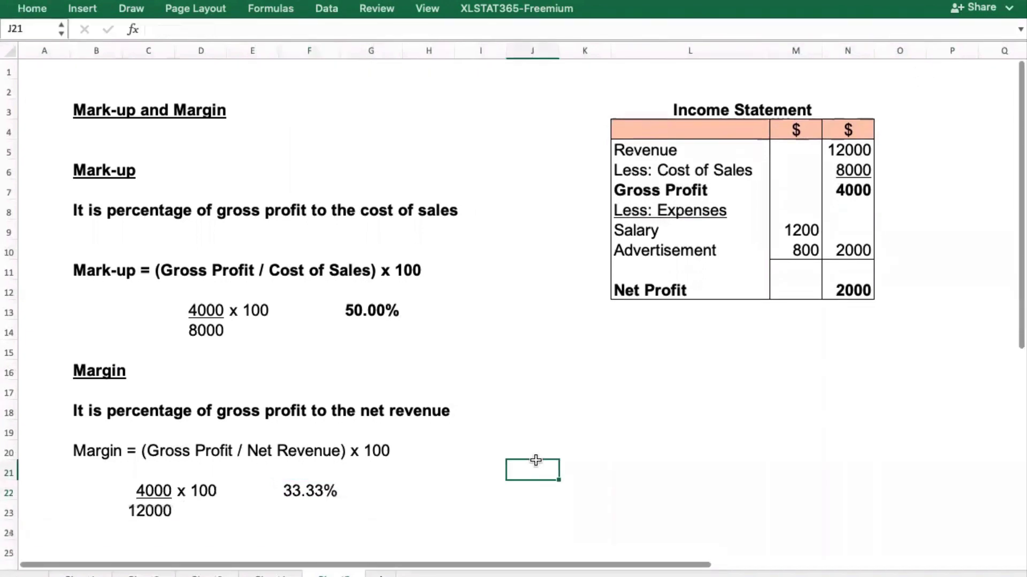
click(291, 497)
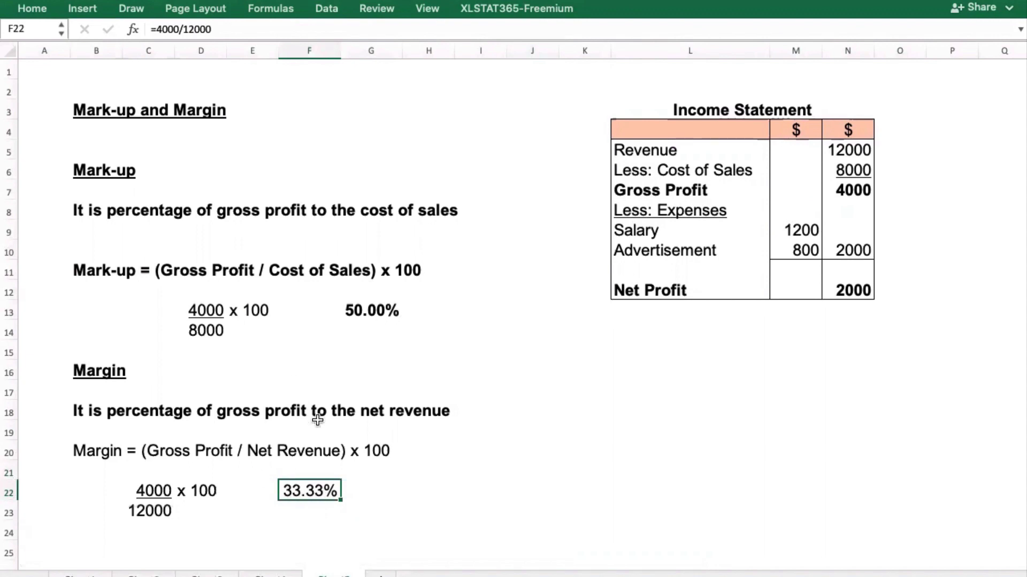
click(532, 470)
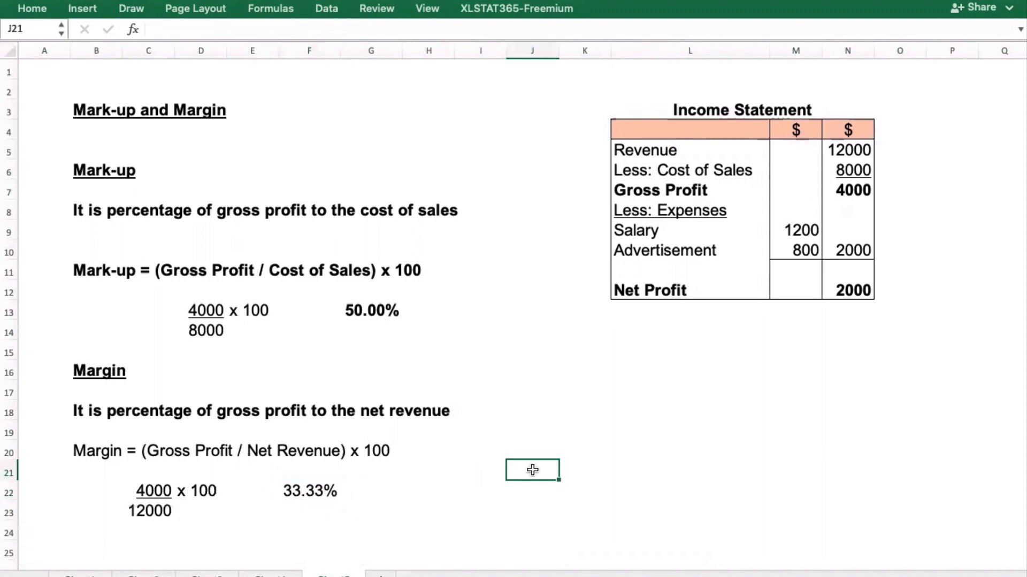
Delete empty row 15 so the Margin heading moves up to B15.
click(9, 353)
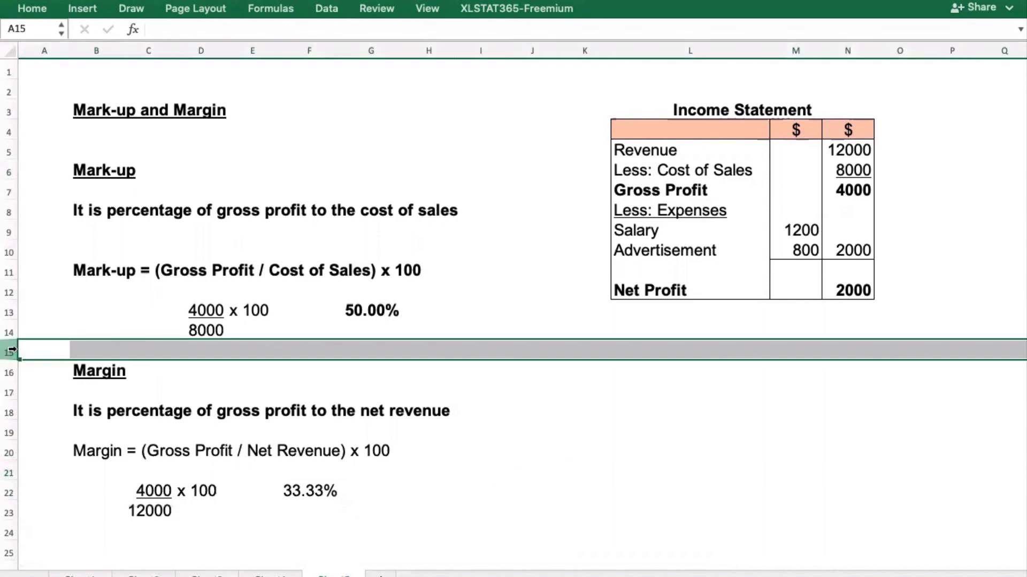
right_click(9, 353)
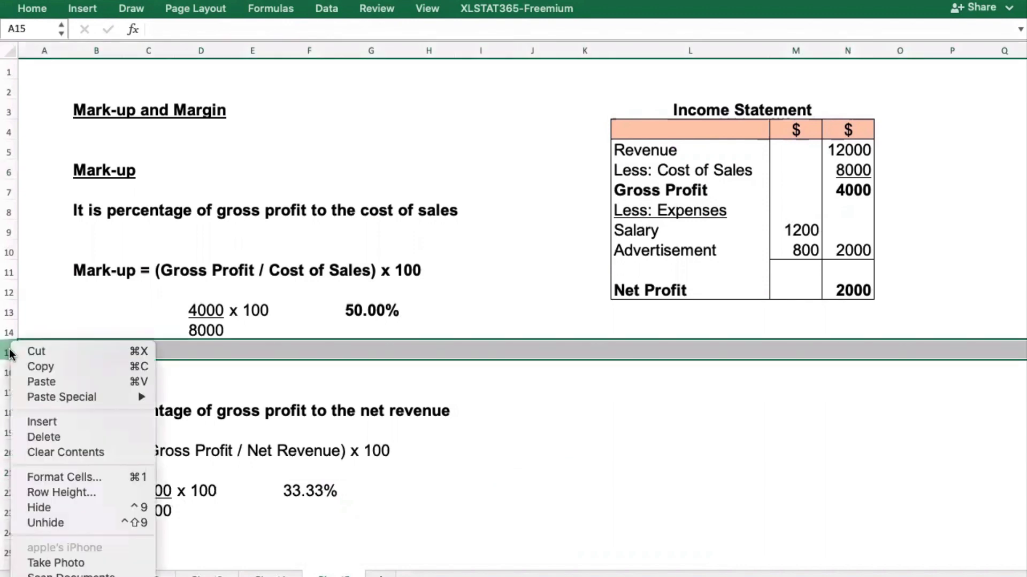
click(26, 436)
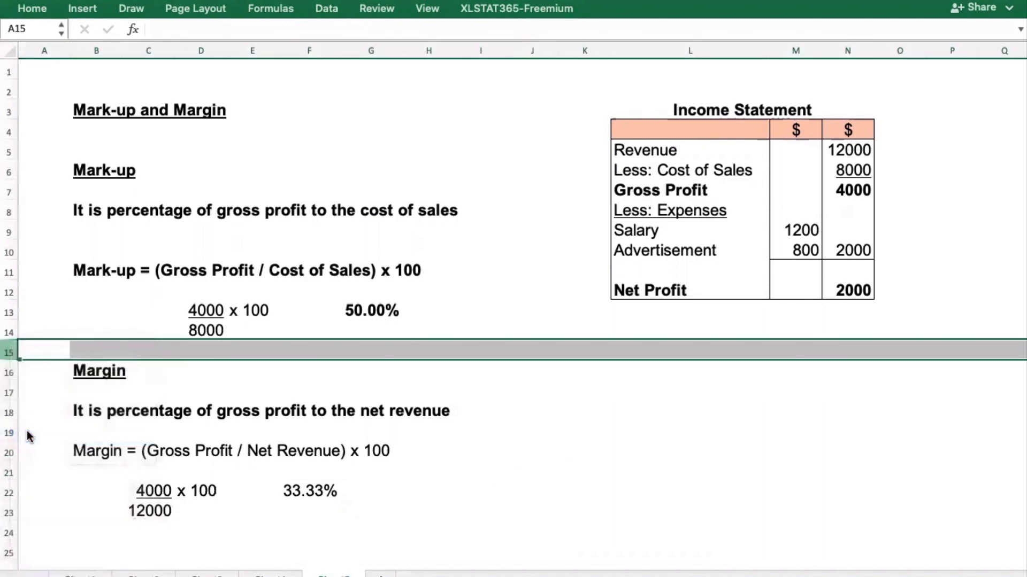
click(445, 479)
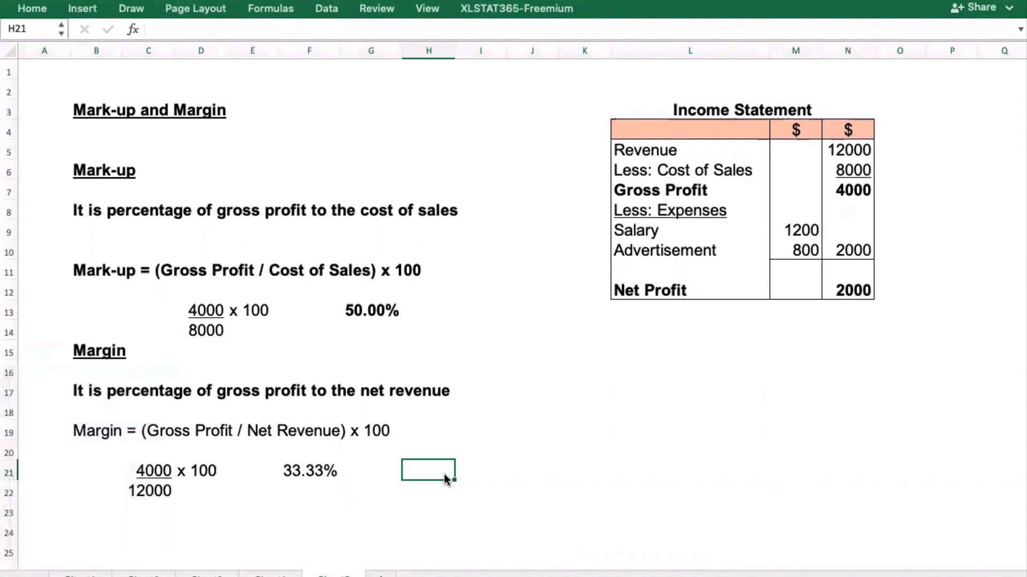
click(109, 171)
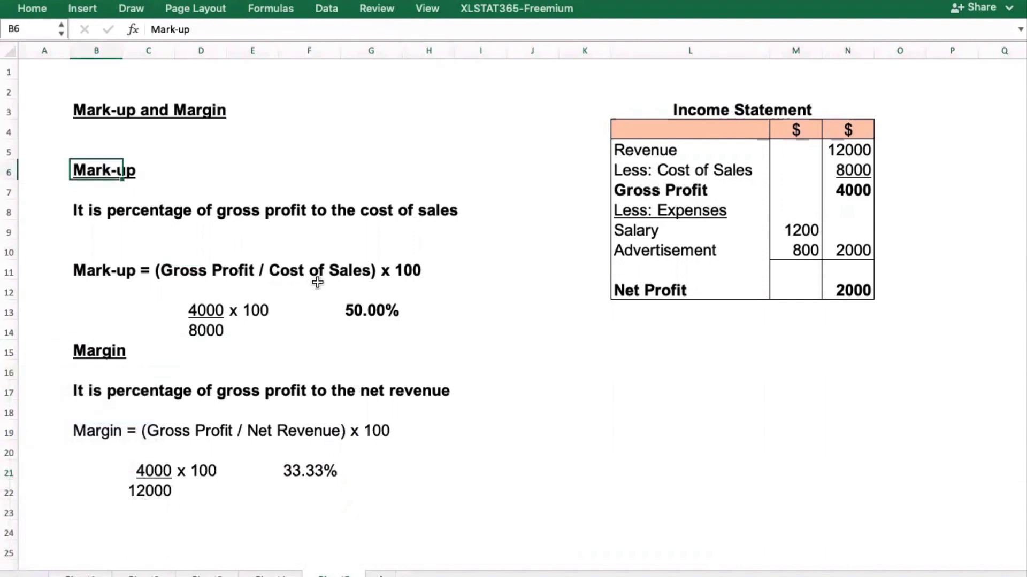
click(97, 355)
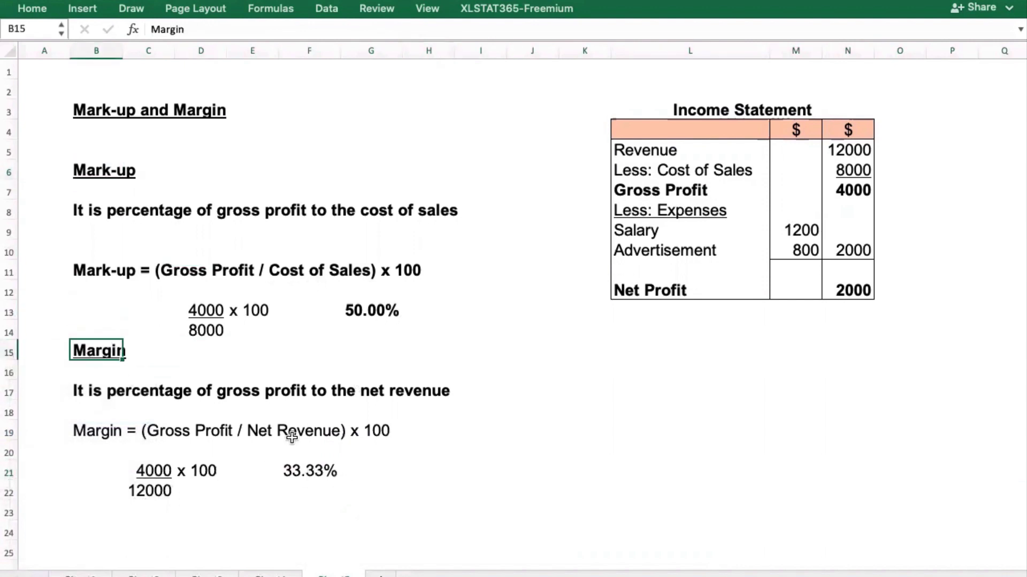